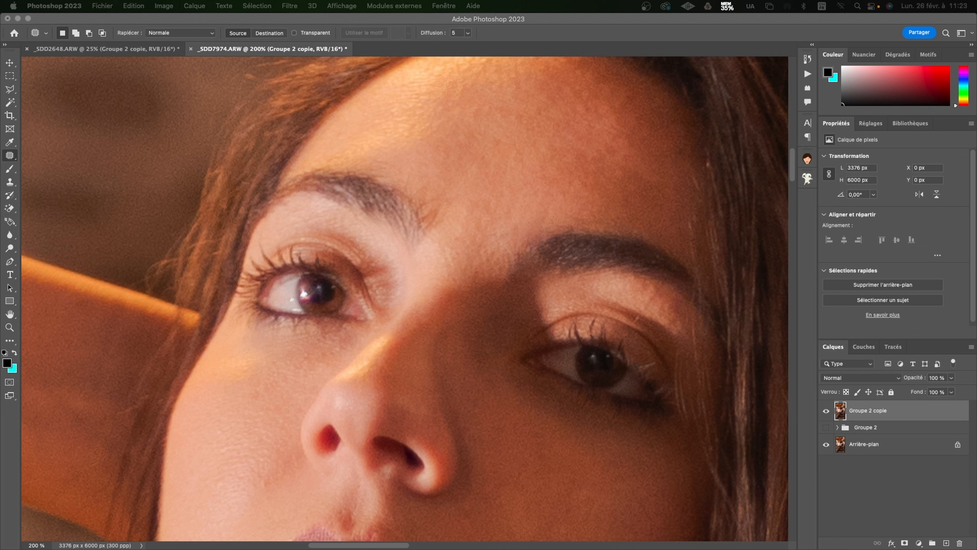
- Compare the portrait with and without the Groupe 2 copie layer at 100% zoom, leaving the layer visible
{"action": "left_click", "coordinate": [547, 132]}
{"action": "key", "text": "super+minus"}
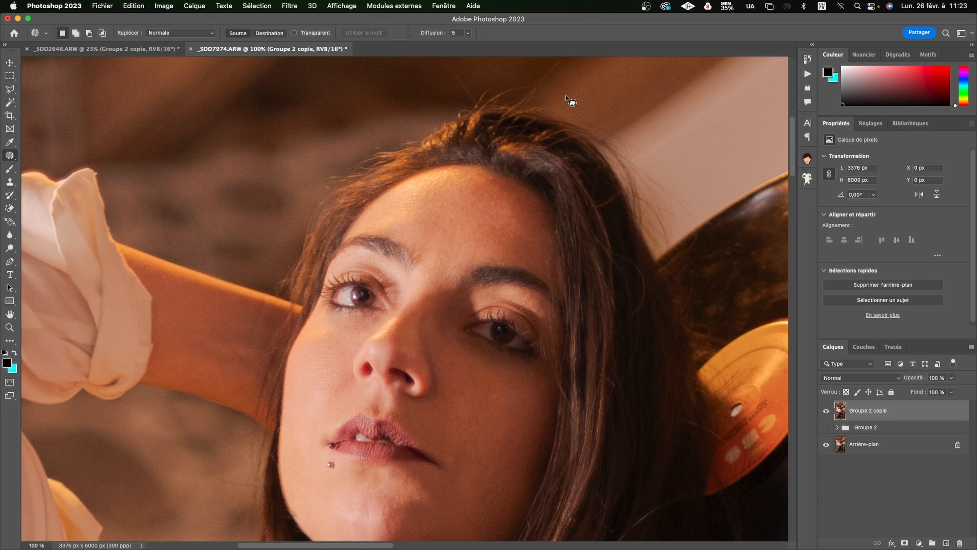
{"action": "scroll", "coordinate": [619, 254], "scroll_direction": "down", "scroll_amount": 2}
{"action": "left_click", "coordinate": [826, 412]}
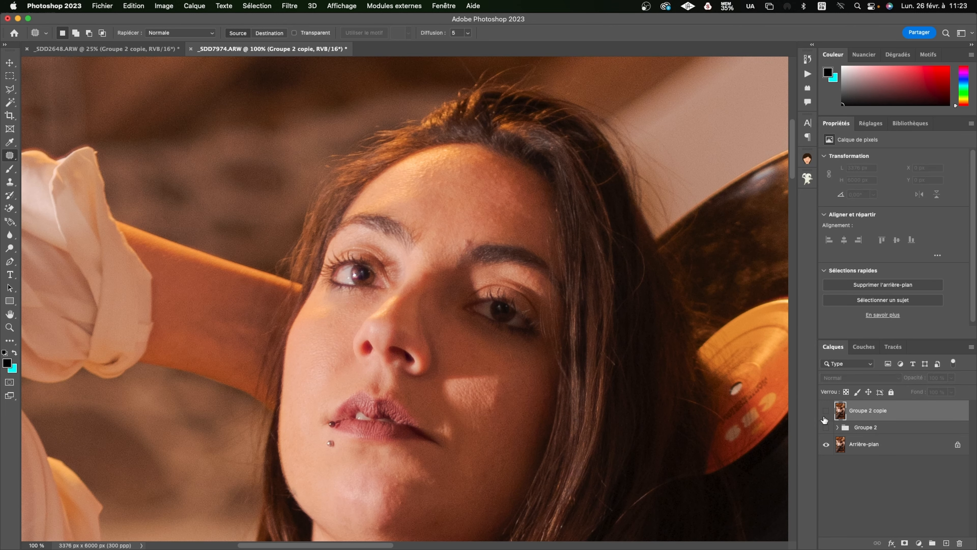
{"action": "left_click", "coordinate": [826, 411]}
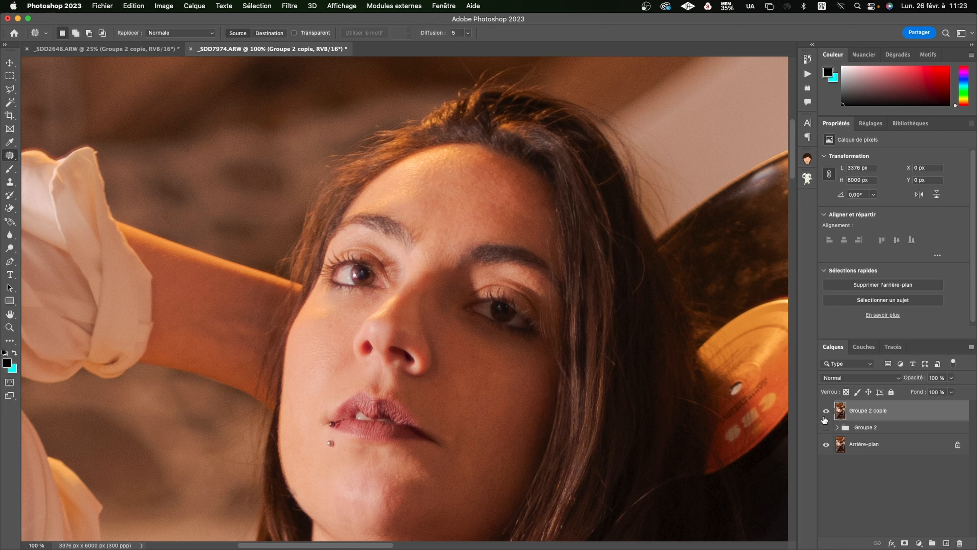
{"action": "left_click", "coordinate": [826, 412]}
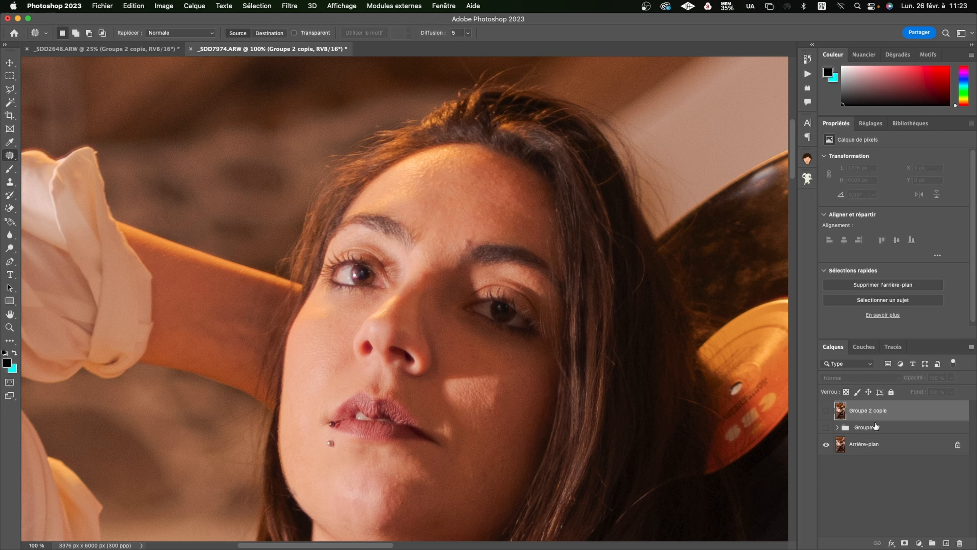
{"action": "left_click", "coordinate": [825, 411]}
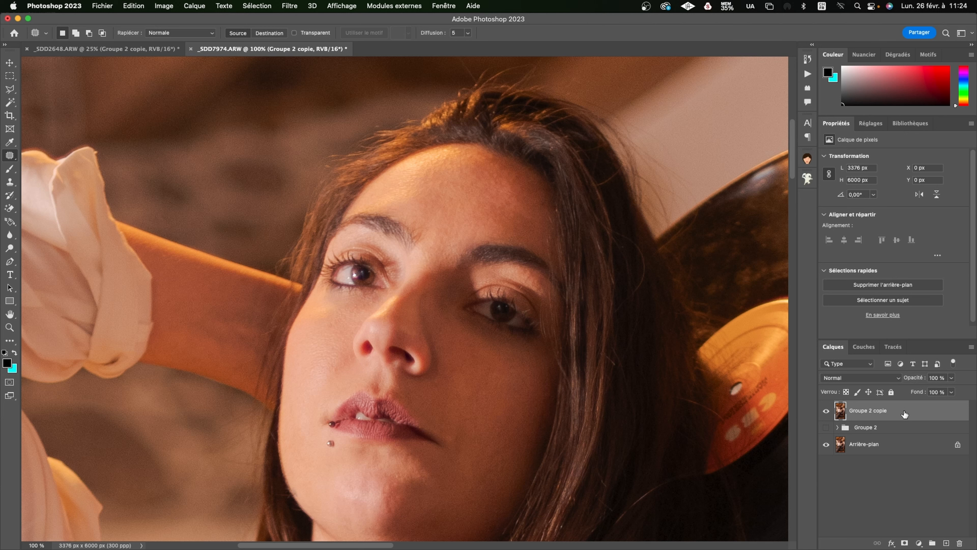
- Set the Groupe 2 copie layer's blend mode to Lumière vive and invert its colours
{"action": "left_click", "coordinate": [878, 378]}
{"action": "scroll", "coordinate": [872, 475], "scroll_direction": "down", "scroll_amount": 4}
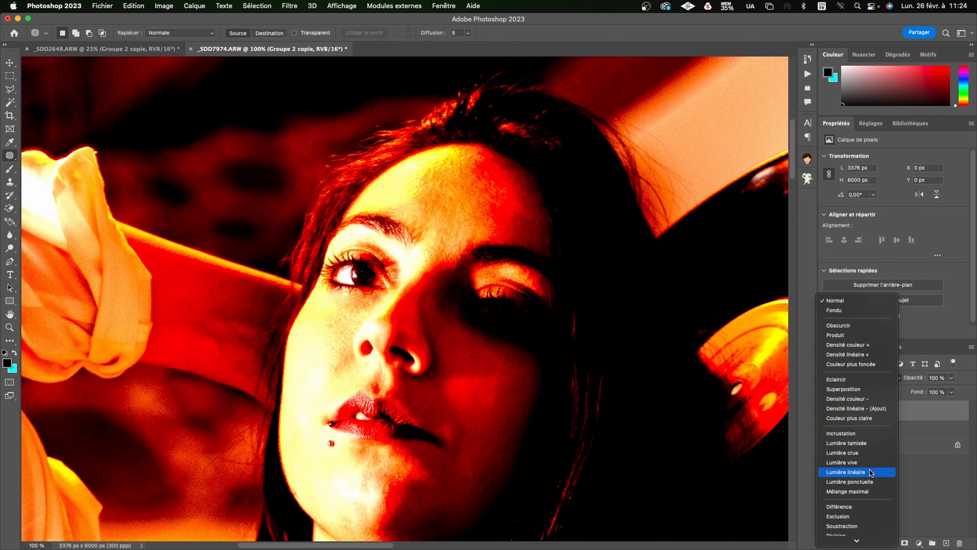
{"action": "left_click", "coordinate": [871, 464]}
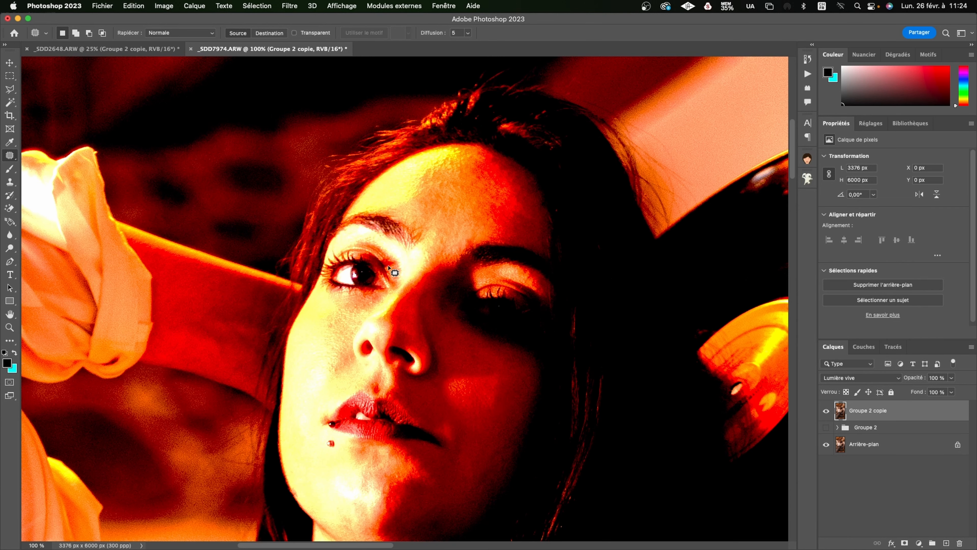
{"action": "key", "text": "super+i"}
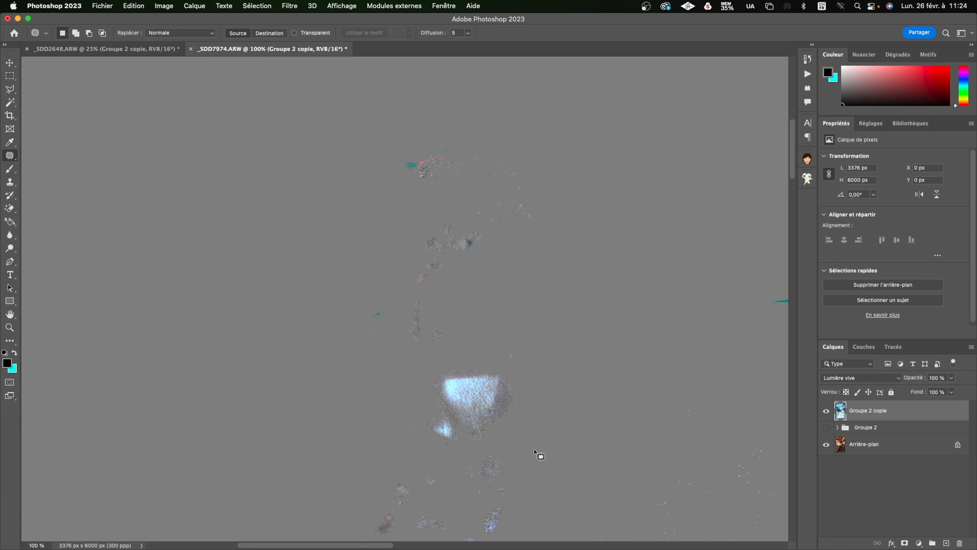
- Inspect the inverted layer over the face and compare it with the background image by hiding and showing it
{"action": "left_click_drag", "start_coordinate": [545, 410], "coordinate": [549, 194]}
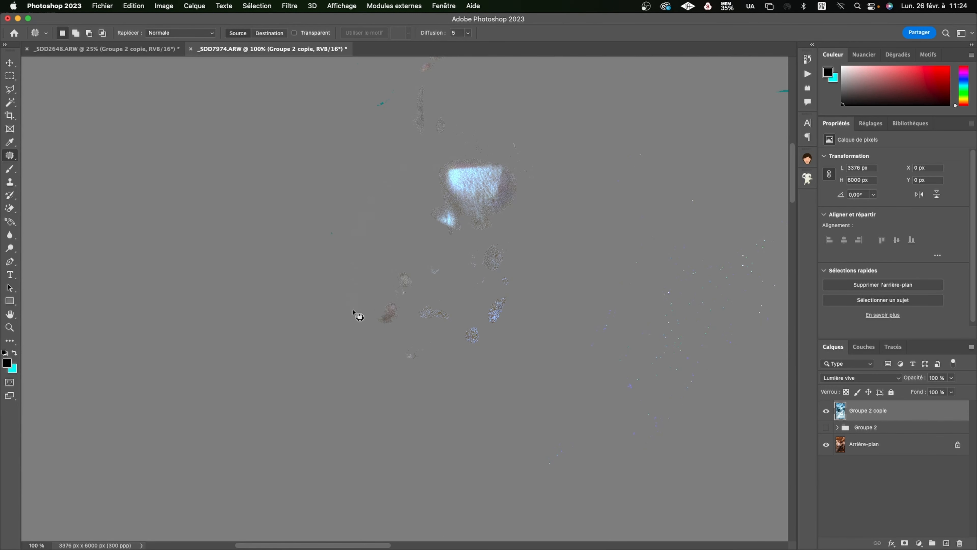
{"action": "left_click_drag", "start_coordinate": [562, 234], "coordinate": [550, 417]}
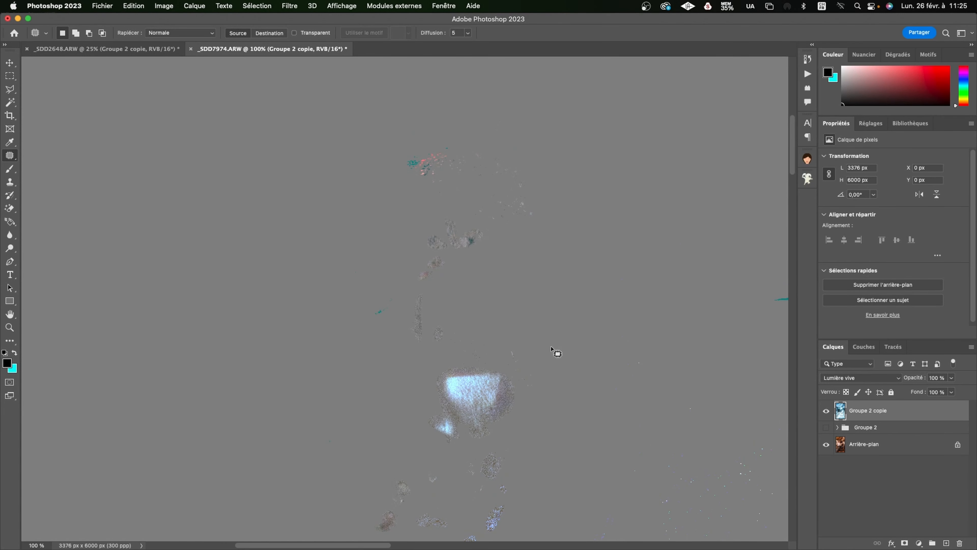
{"action": "left_click_drag", "start_coordinate": [461, 400], "coordinate": [469, 218]}
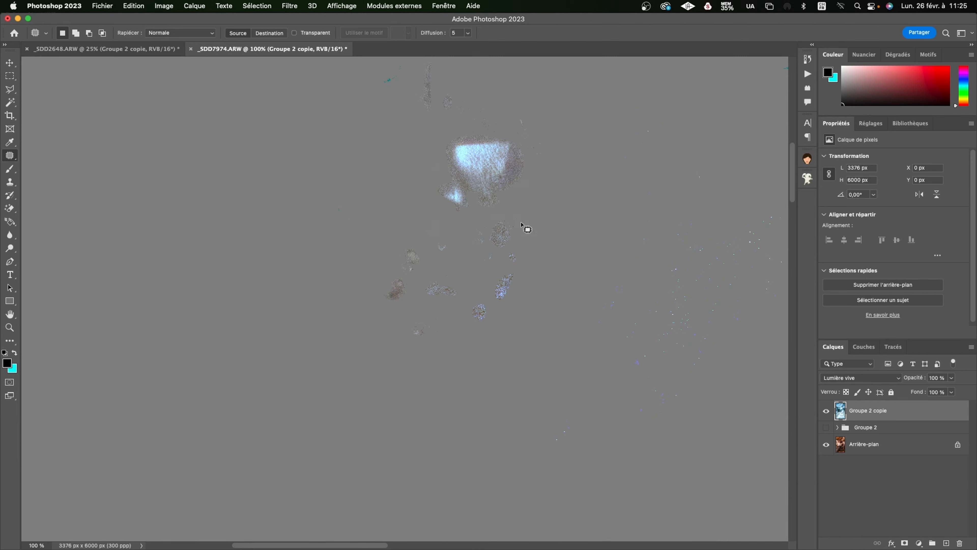
{"action": "left_click", "coordinate": [826, 410]}
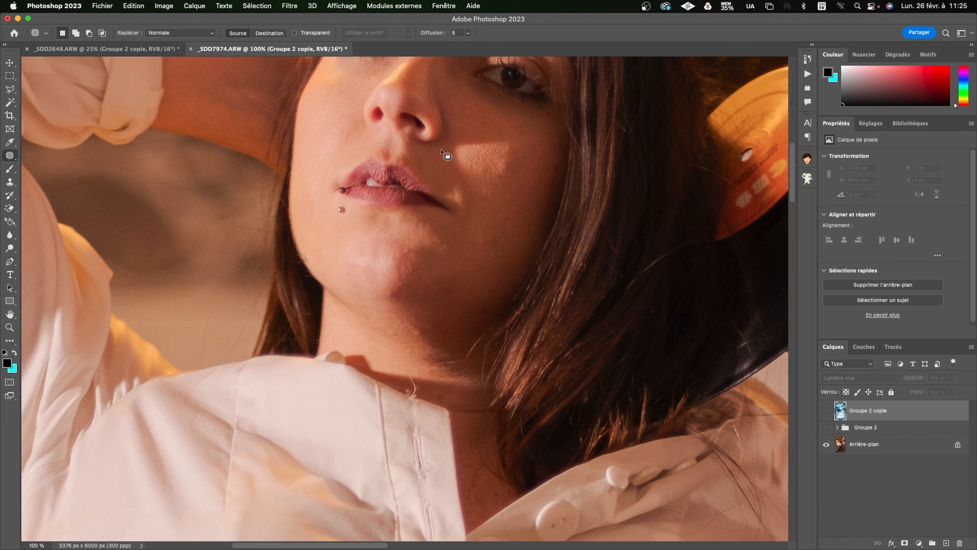
{"action": "left_click", "coordinate": [828, 411]}
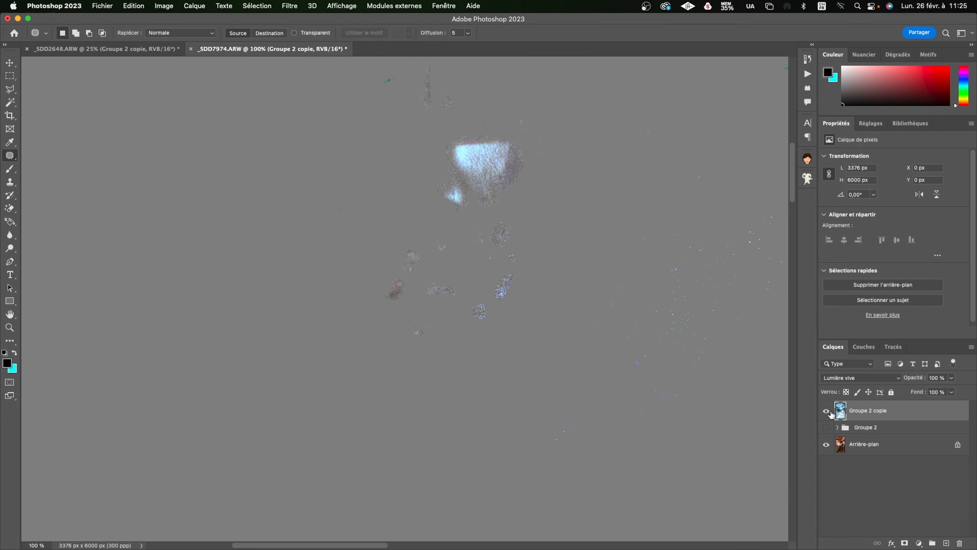
{"action": "left_click_drag", "start_coordinate": [489, 160], "coordinate": [525, 355]}
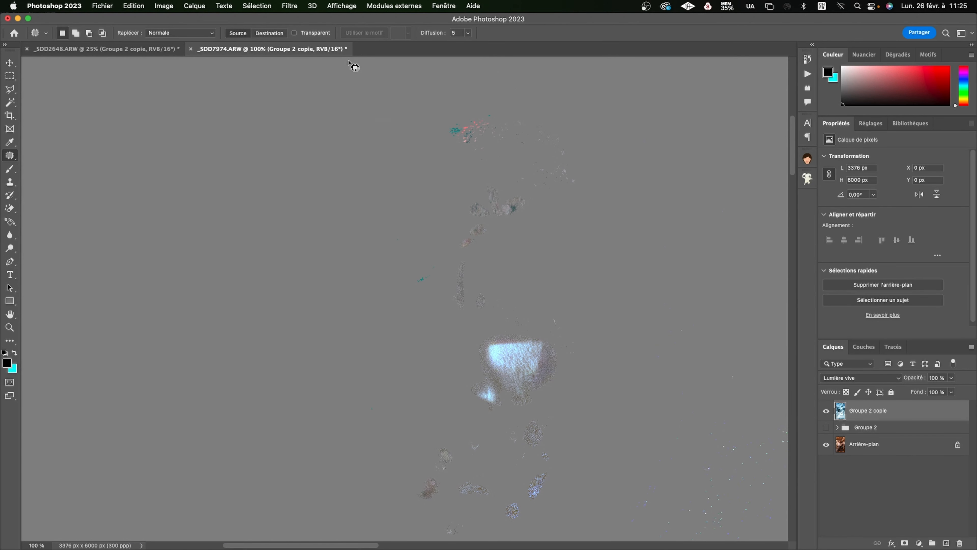
- Apply a Passe-haut filter with a radius of 7,6 pixels to the inverted Groupe 2 copie layer
{"action": "left_click", "coordinate": [285, 7]}
{"action": "mouse_move", "coordinate": [358, 159]}
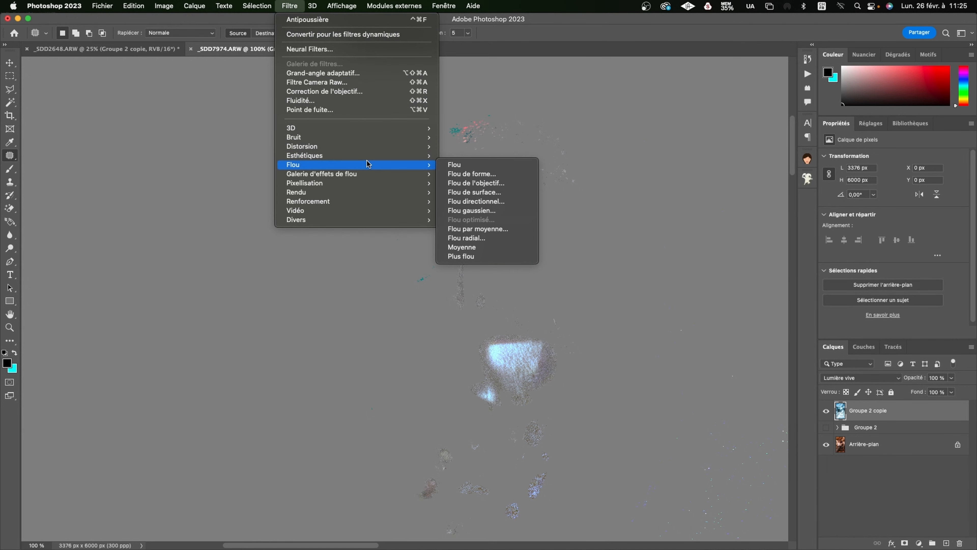
{"action": "mouse_move", "coordinate": [400, 224]}
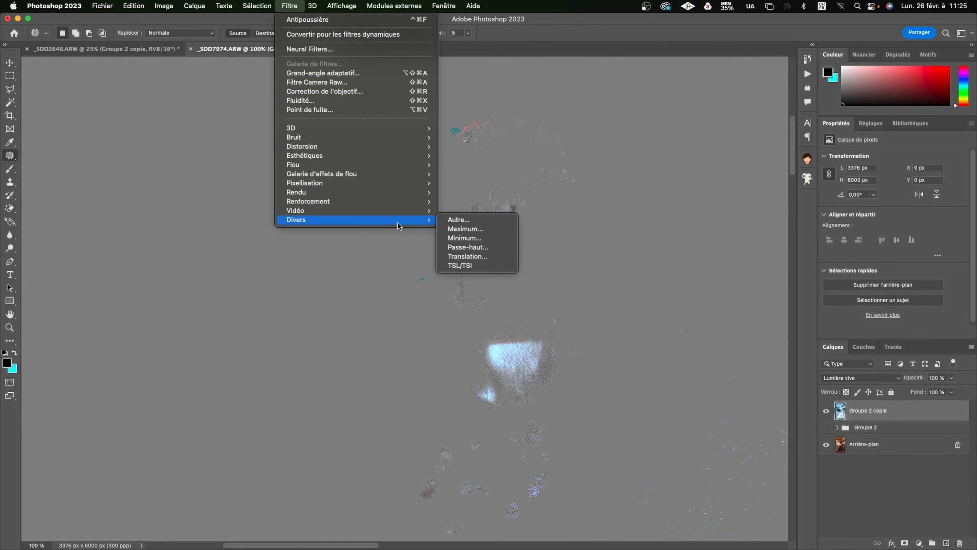
{"action": "left_click", "coordinate": [493, 249]}
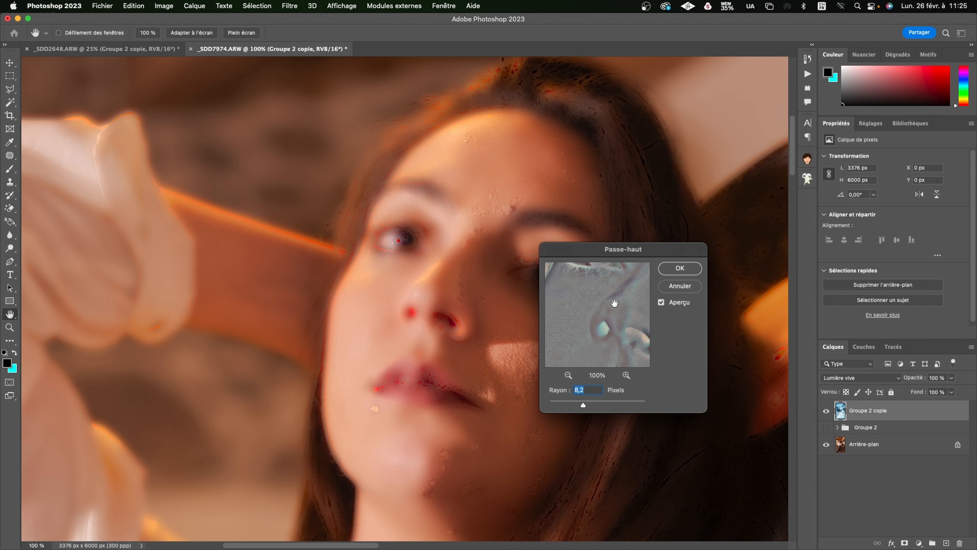
{"action": "left_click_drag", "start_coordinate": [590, 252], "coordinate": [684, 251]}
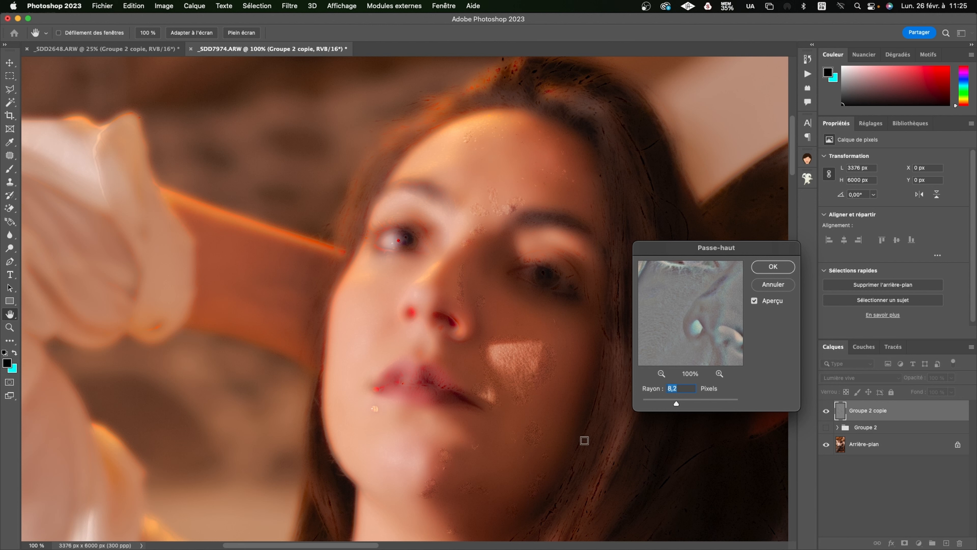
{"action": "left_click_drag", "start_coordinate": [676, 398], "coordinate": [672, 399]}
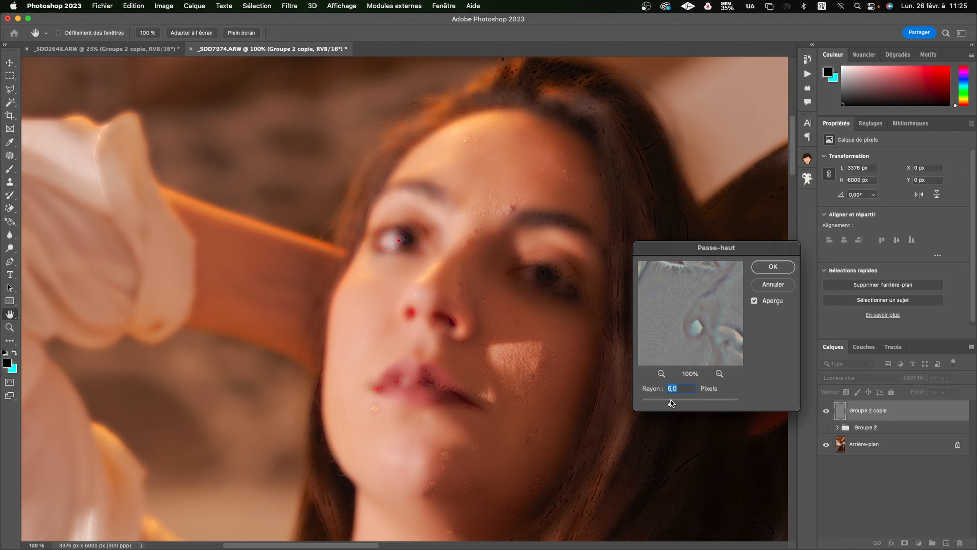
{"action": "mouse_move", "coordinate": [671, 399]}
{"action": "left_mouse_down"}
{"action": "mouse_move", "coordinate": [683, 398]}
{"action": "mouse_move", "coordinate": [675, 403]}
{"action": "left_mouse_up"}
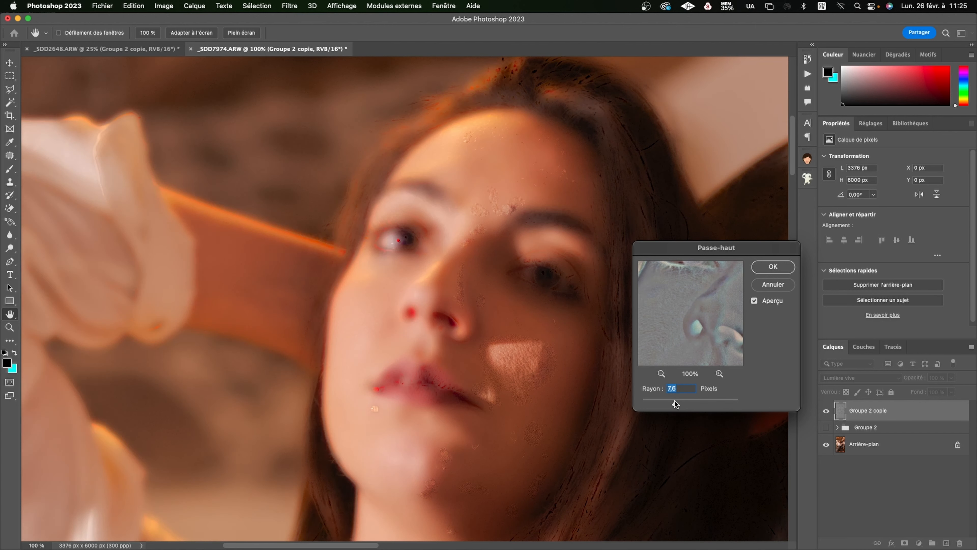
{"action": "left_click", "coordinate": [774, 268]}
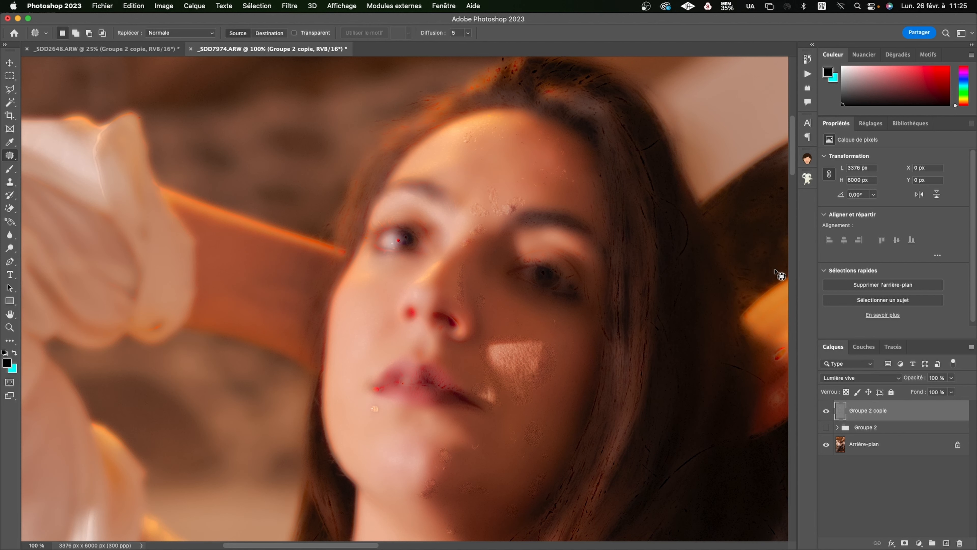
- Apply a Flou gaussien with a radius of 3,6 pixels to the Groupe 2 copie layer
{"action": "left_click", "coordinate": [290, 6]}
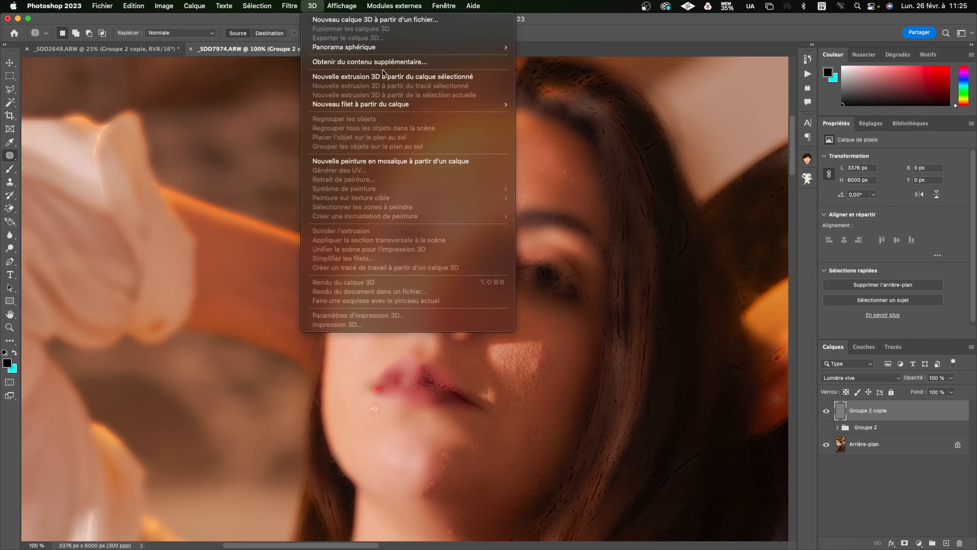
{"action": "mouse_move", "coordinate": [289, 6]}
{"action": "mouse_move", "coordinate": [362, 164]}
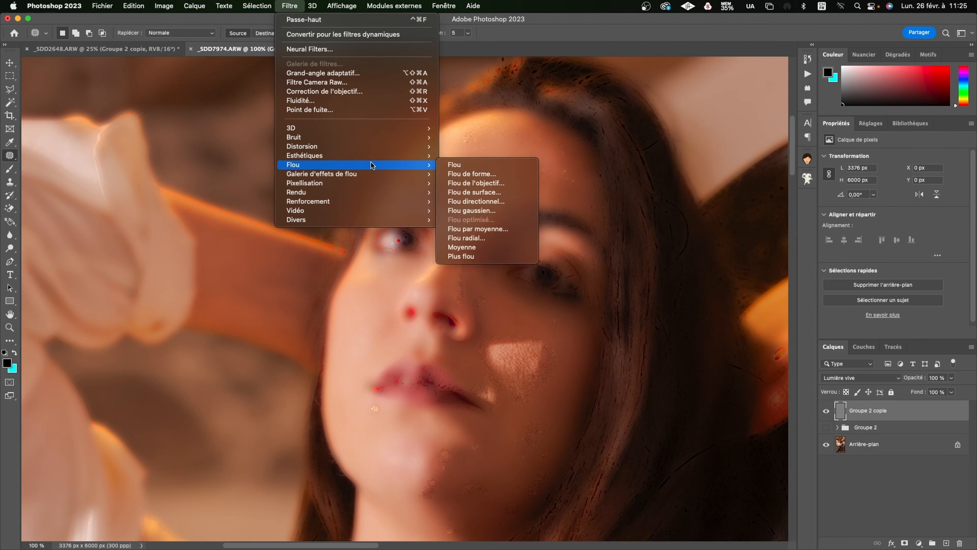
{"action": "left_click", "coordinate": [504, 209]}
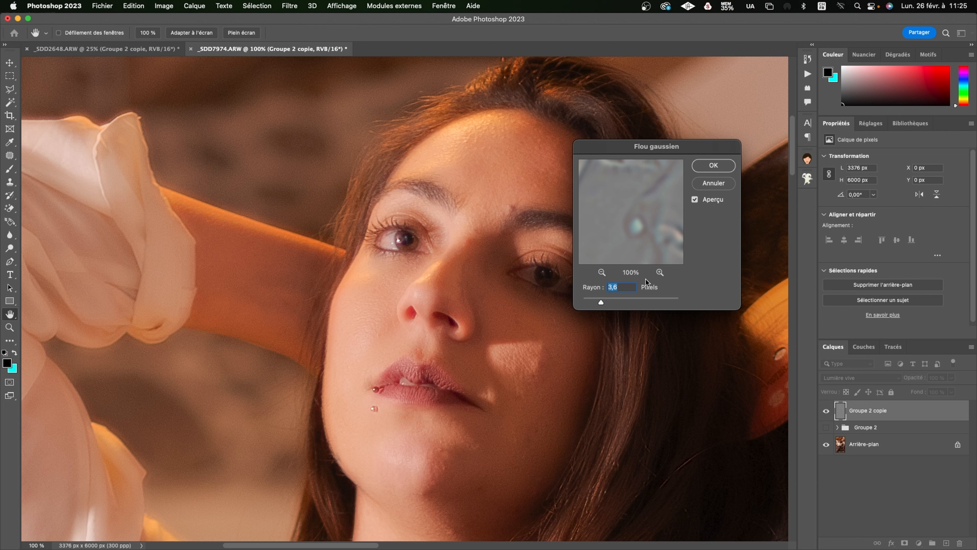
{"action": "left_click", "coordinate": [710, 174]}
{"action": "key", "text": "j"}
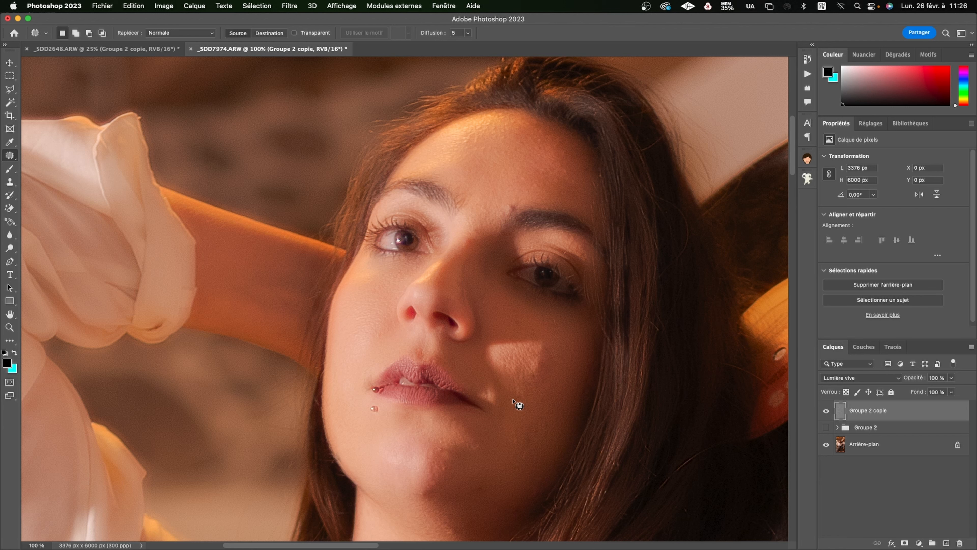
- Switch to the _SDD2648.ARW document, duplicate the Groupe 2 copie layer and hide the original copy
{"action": "left_click", "coordinate": [130, 49]}
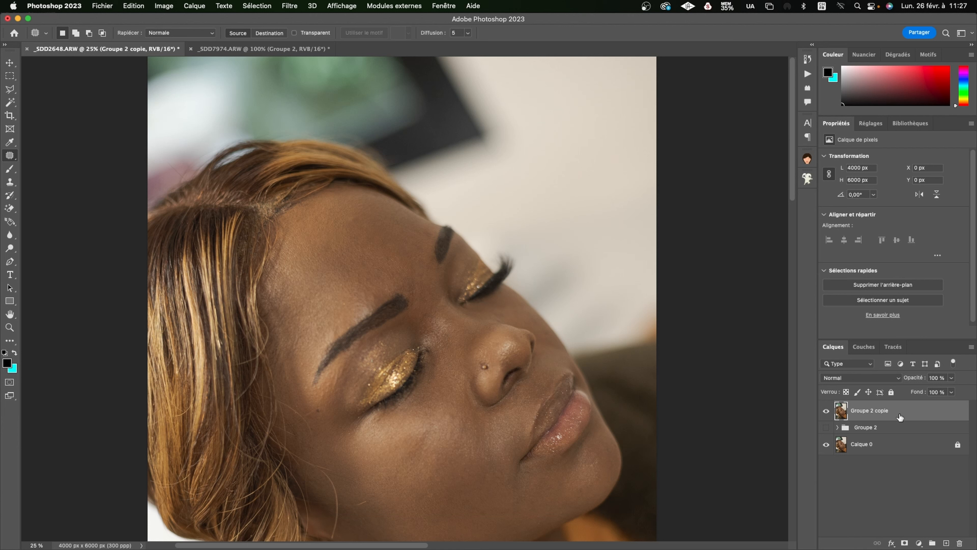
{"action": "key", "text": "super+j"}
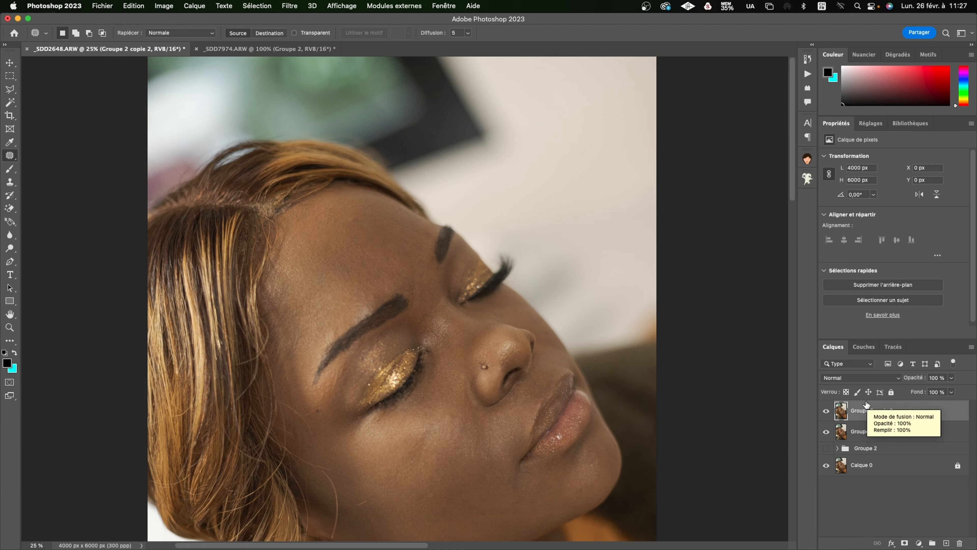
{"action": "left_click", "coordinate": [827, 432]}
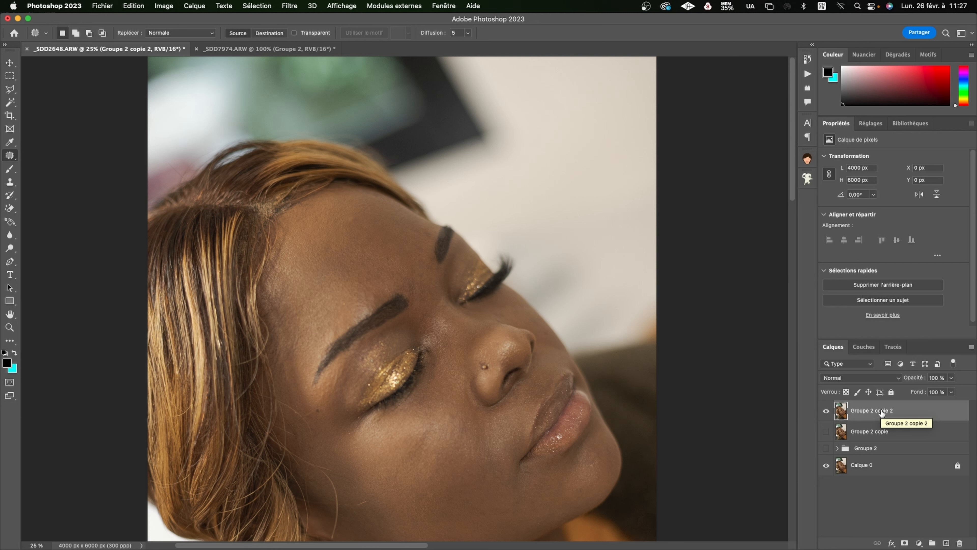
- Set the new Groupe 2 copie 2 layer to the Lumière vive blend mode and invert its colours
{"action": "left_click", "coordinate": [854, 379]}
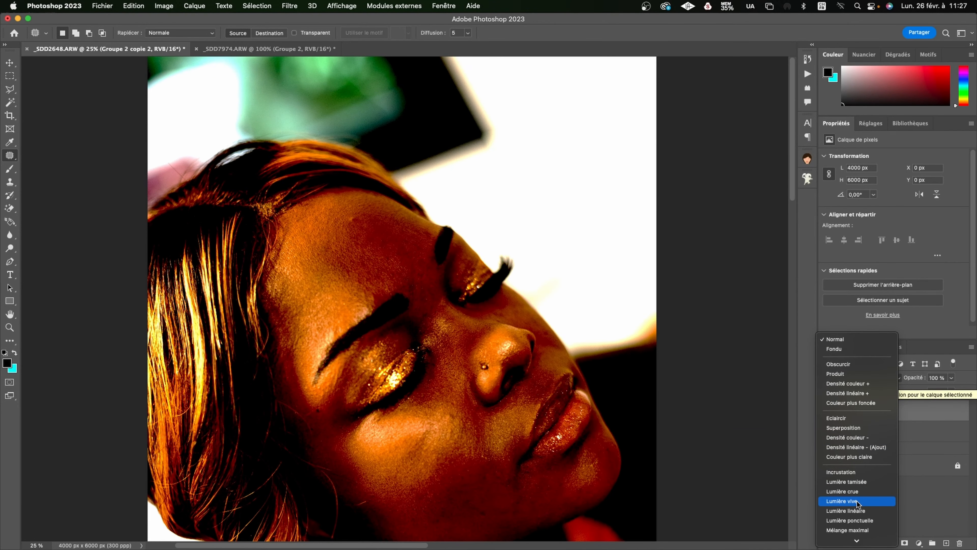
{"action": "left_click", "coordinate": [859, 501]}
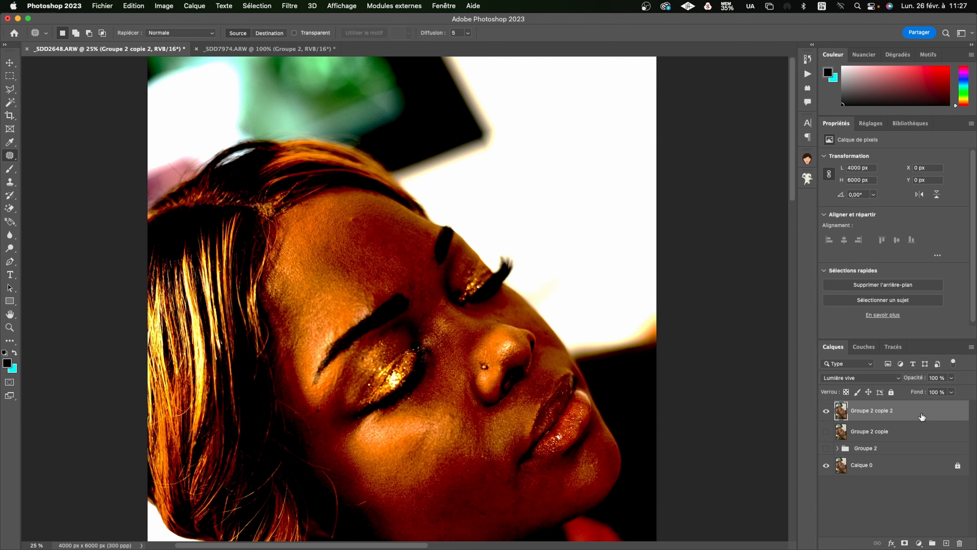
{"action": "key", "text": "super+i"}
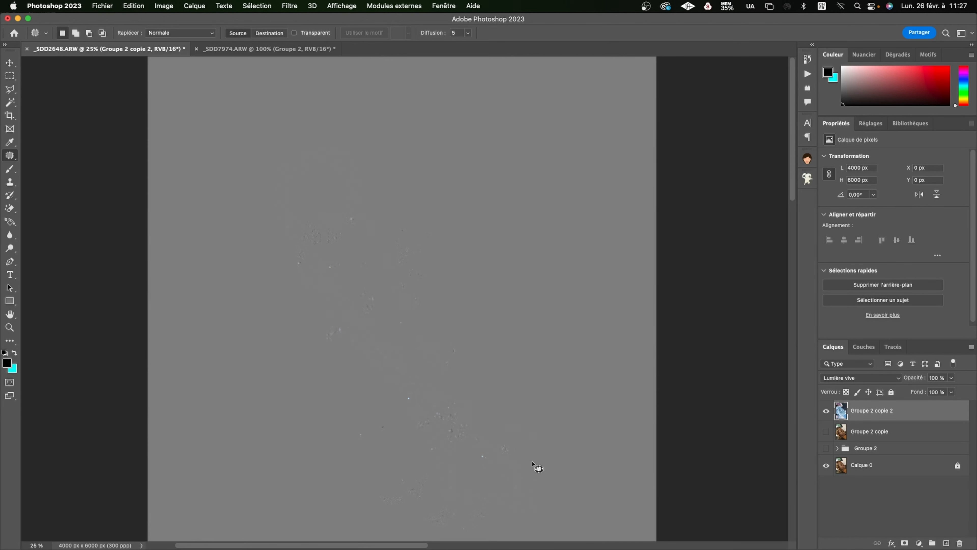
- Apply a Passe-haut filter with a radius of 26,1 pixels to the inverted Groupe 2 copie 2 layer
{"action": "left_click", "coordinate": [290, 6]}
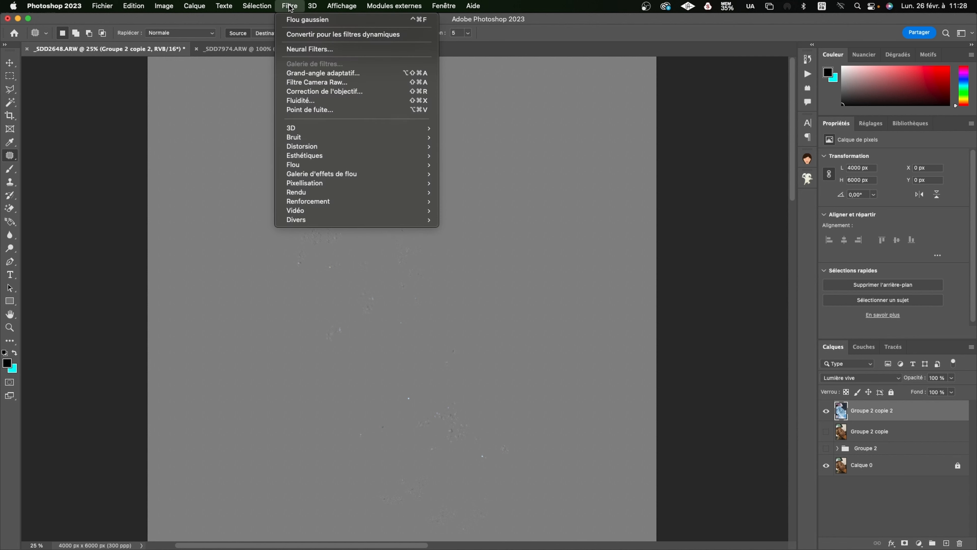
{"action": "mouse_move", "coordinate": [364, 221]}
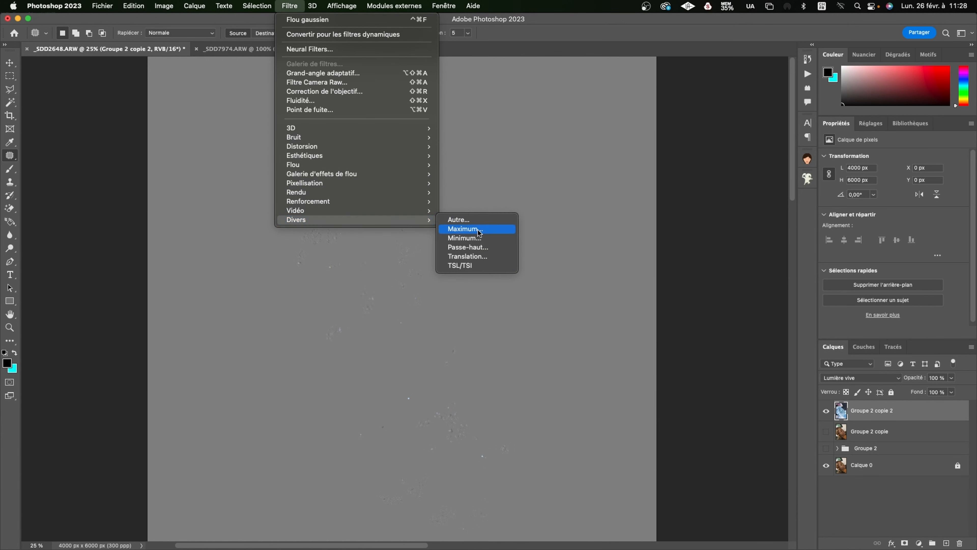
{"action": "left_click", "coordinate": [483, 248]}
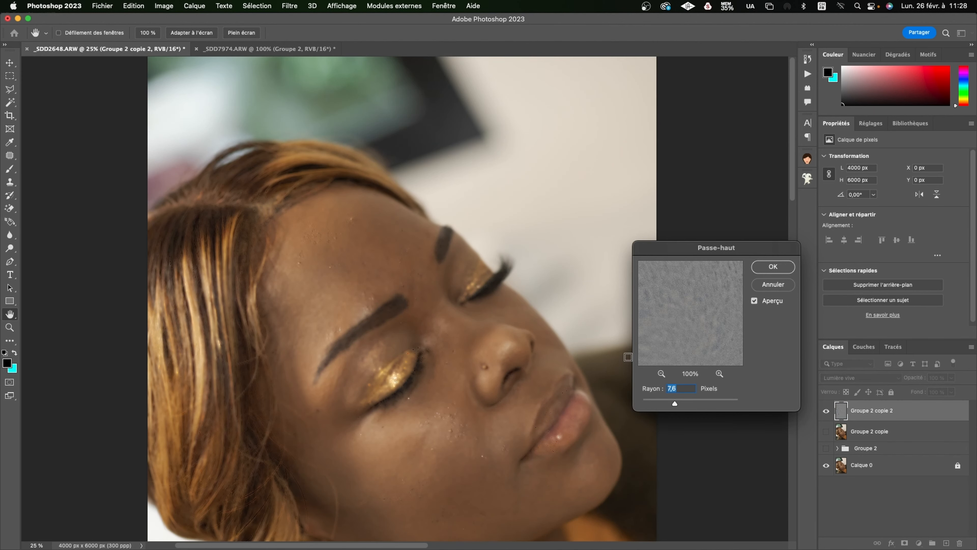
{"action": "left_click_drag", "start_coordinate": [686, 404], "coordinate": [691, 402]}
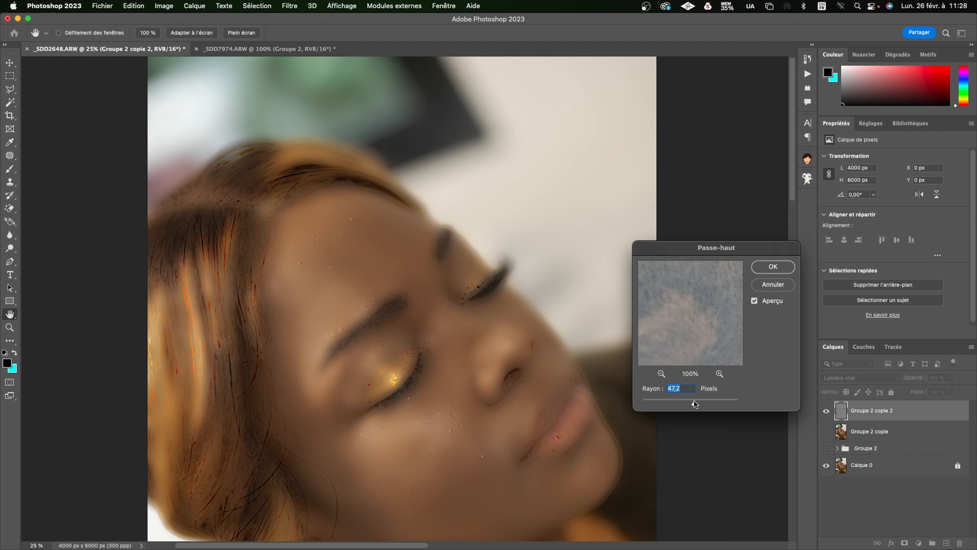
{"action": "left_click_drag", "start_coordinate": [695, 403], "coordinate": [692, 403]}
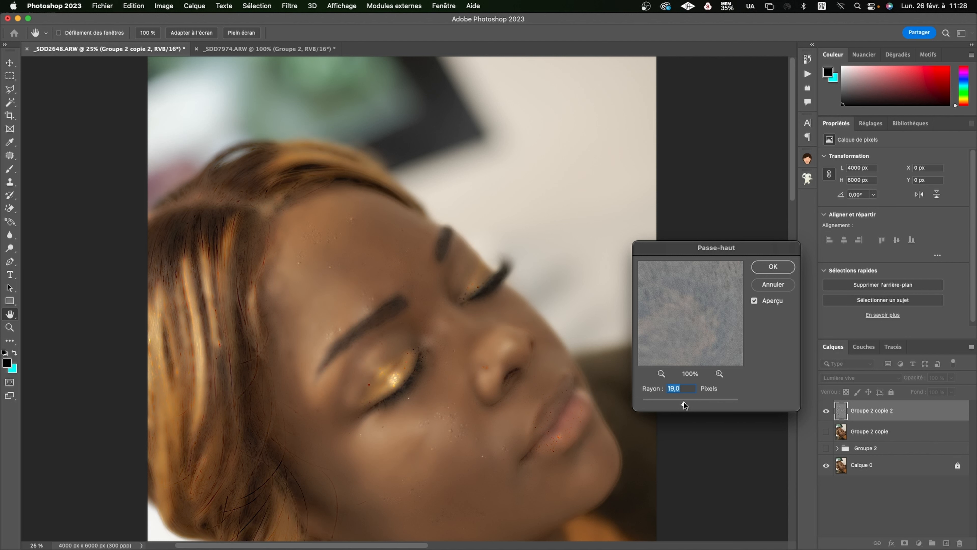
{"action": "left_click_drag", "start_coordinate": [687, 401], "coordinate": [693, 404]}
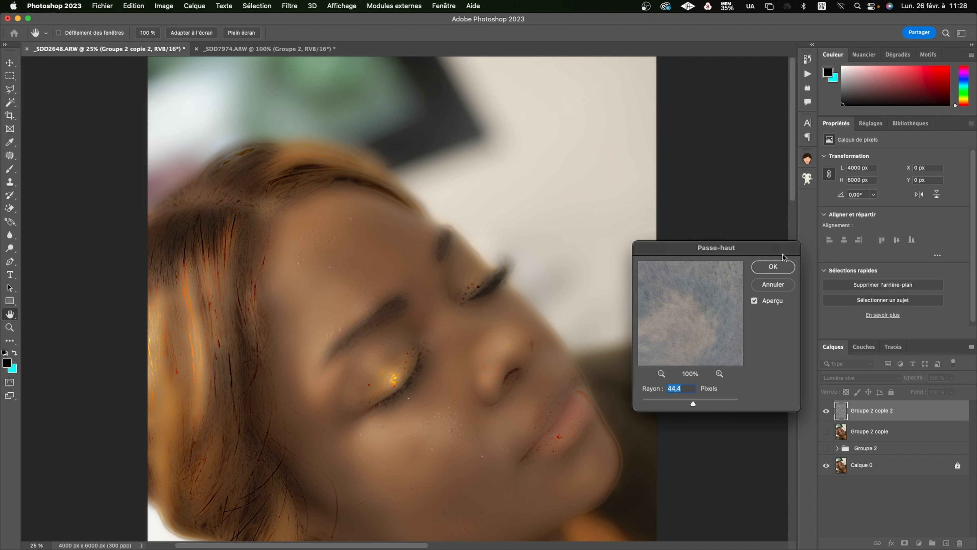
{"action": "left_click_drag", "start_coordinate": [696, 400], "coordinate": [688, 402]}
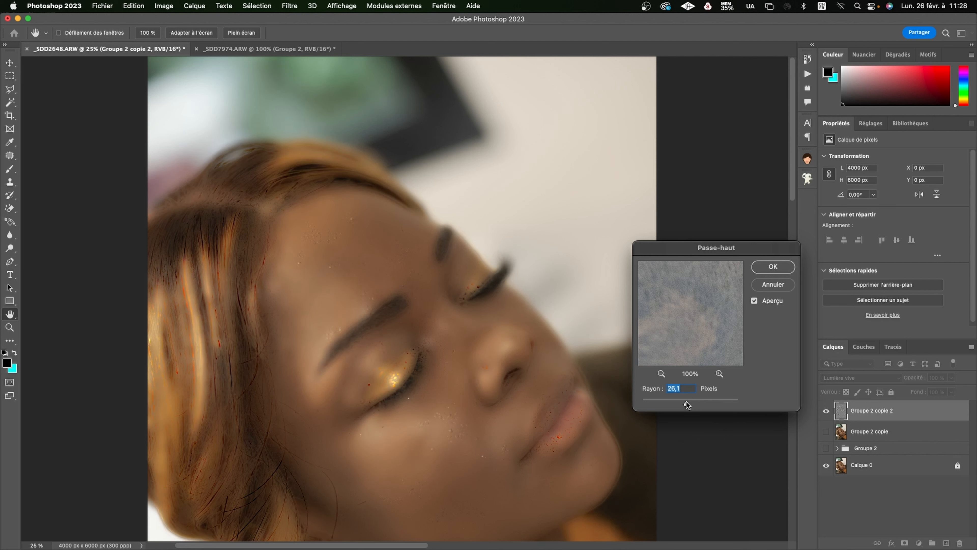
{"action": "left_click", "coordinate": [781, 267]}
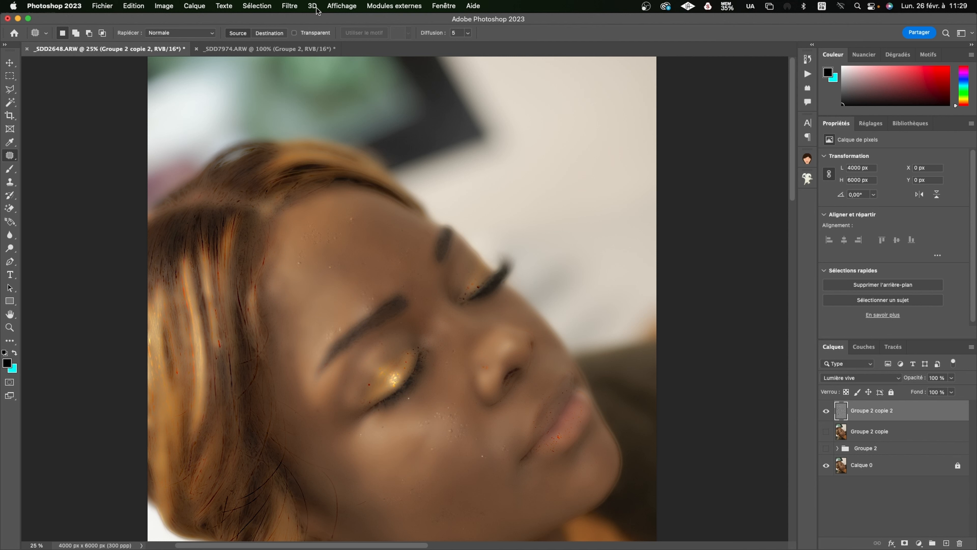
- Apply a Flou gaussien with a radius of 8,0 pixels to the Groupe 2 copie 2 layer
{"action": "left_click", "coordinate": [295, 6]}
{"action": "mouse_move", "coordinate": [364, 166]}
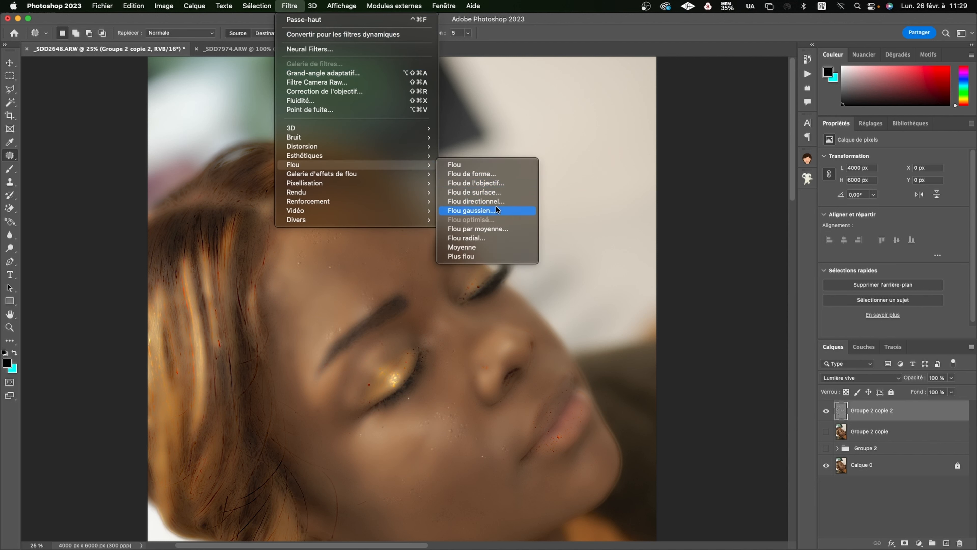
{"action": "left_click", "coordinate": [496, 210]}
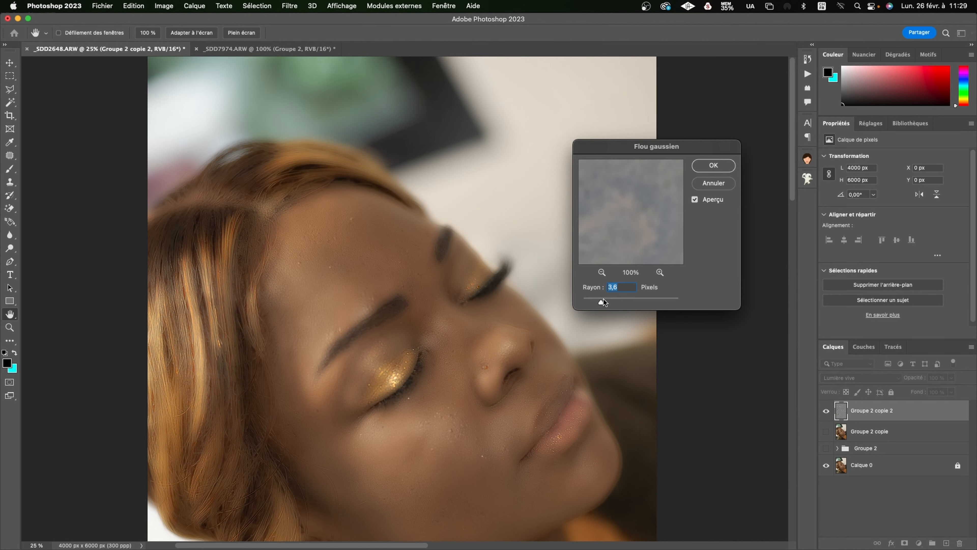
{"action": "left_click_drag", "start_coordinate": [613, 298], "coordinate": [616, 297]}
{"action": "left_click_drag", "start_coordinate": [611, 302], "coordinate": [612, 303]}
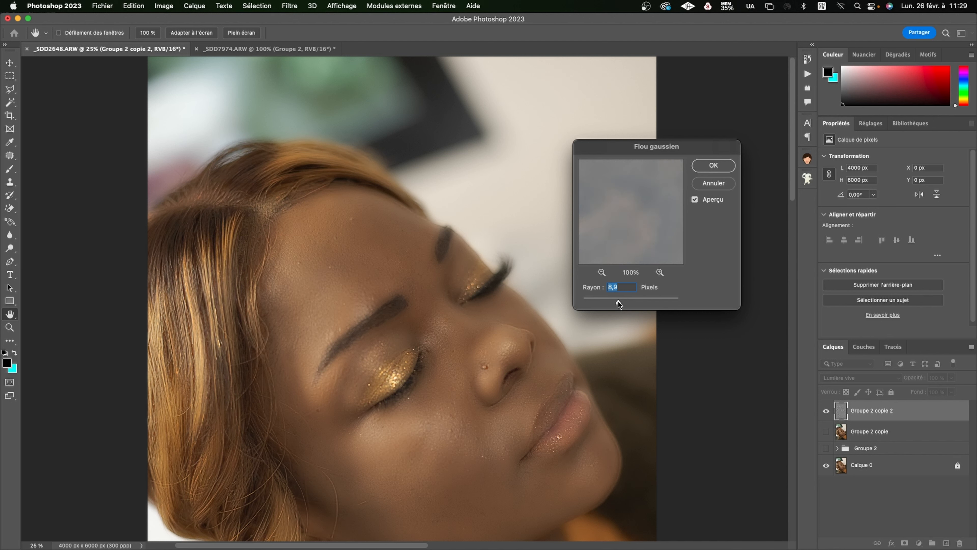
{"action": "left_click_drag", "start_coordinate": [622, 302], "coordinate": [615, 303]}
{"action": "left_click", "coordinate": [705, 170]}
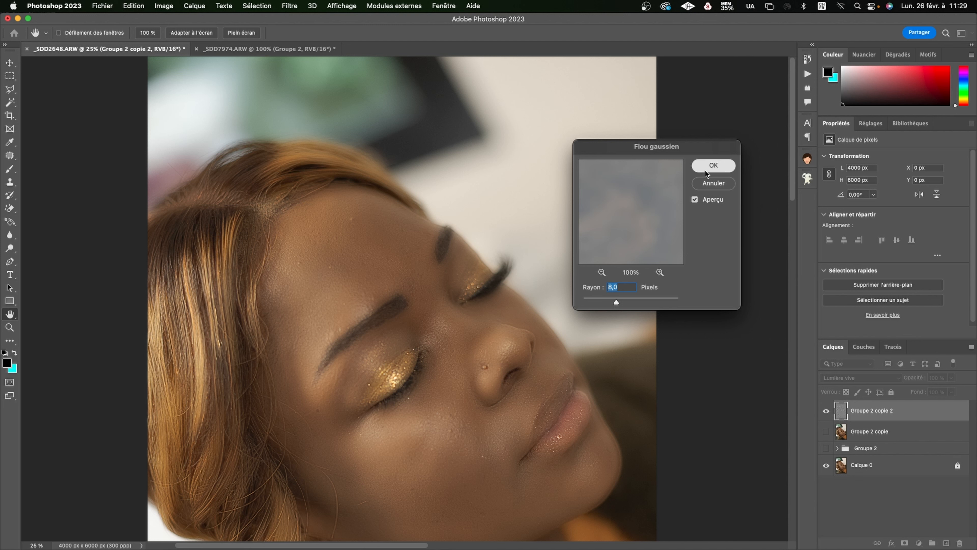
- Add a layer mask to Groupe 2 copie 2 and invert it to black
{"action": "left_click", "coordinate": [918, 543]}
{"action": "left_click", "coordinate": [834, 516]}
{"action": "left_click", "coordinate": [905, 543]}
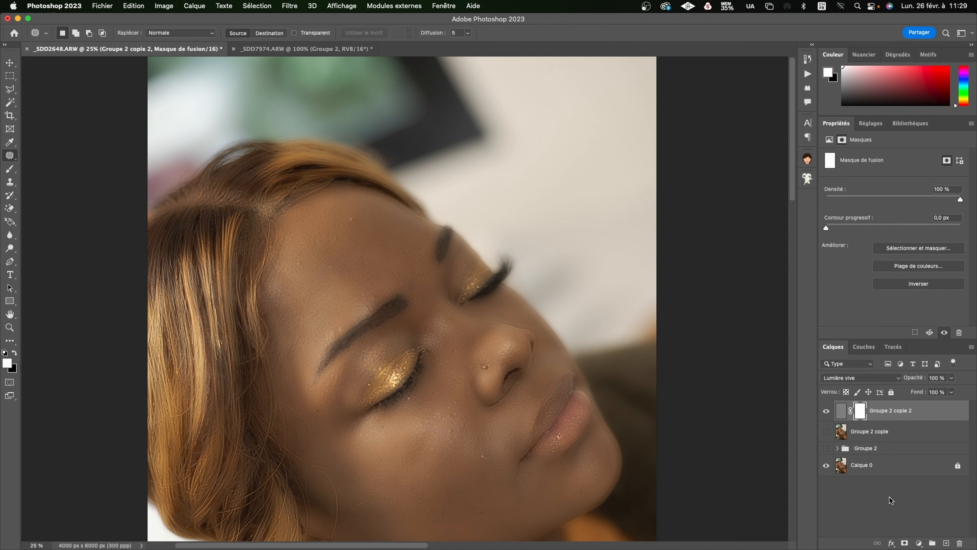
{"action": "key", "text": "super+i"}
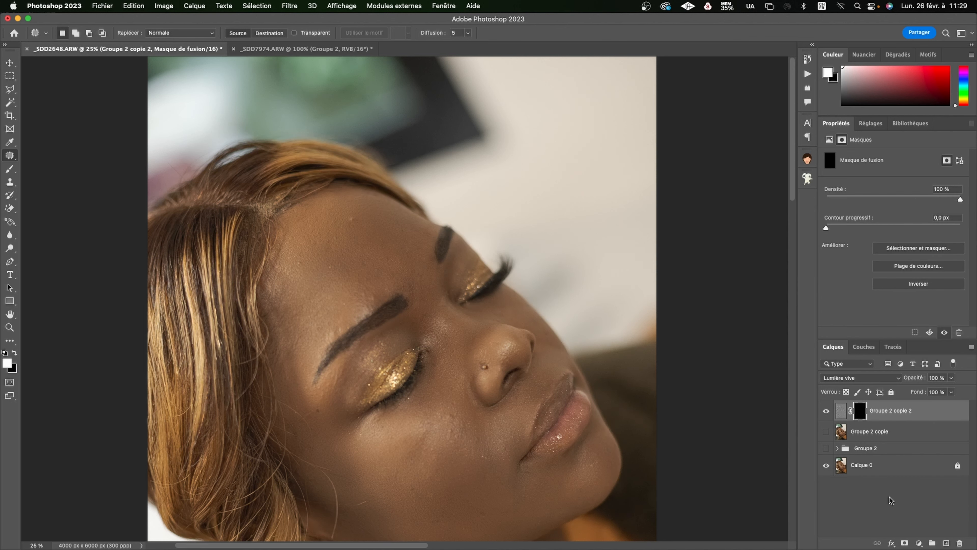
- Set a soft Brush to 163 px and paint white on the mask over the facial skin, avoiding eyes, brows and lips
{"action": "left_click", "coordinate": [10, 169]}
{"action": "left_click", "coordinate": [64, 33]}
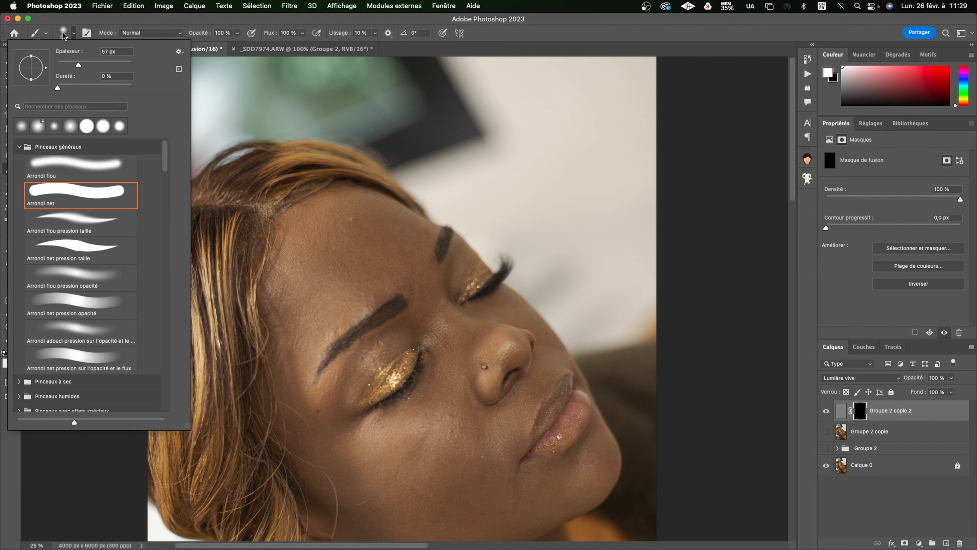
{"action": "left_click_drag", "start_coordinate": [78, 62], "coordinate": [88, 62]}
{"action": "left_click", "coordinate": [99, 65]}
{"action": "left_click", "coordinate": [110, 66]}
{"action": "left_click", "coordinate": [368, 250]}
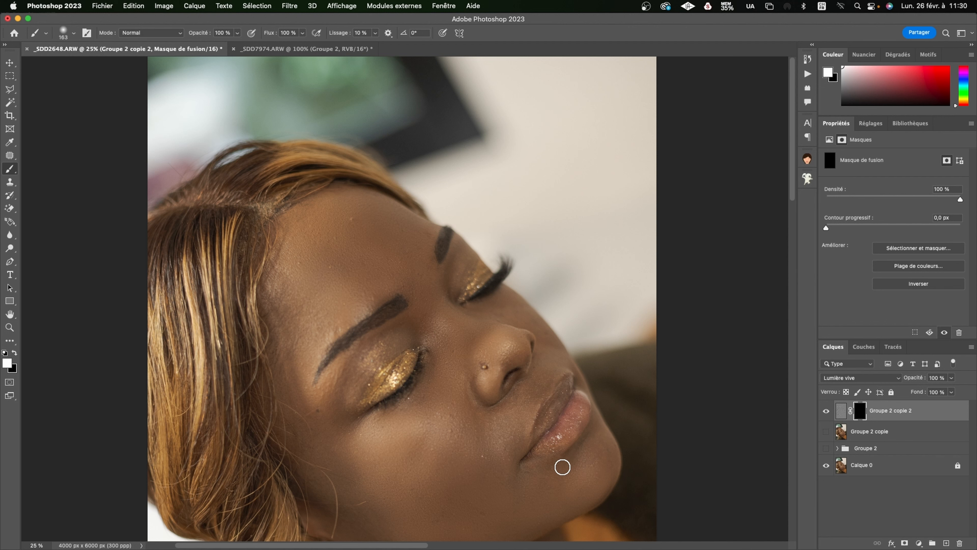
{"action": "mouse_move", "coordinate": [494, 437]}
{"action": "left_mouse_down"}
{"action": "mouse_move", "coordinate": [482, 470]}
{"action": "mouse_move", "coordinate": [294, 425]}
{"action": "mouse_move", "coordinate": [301, 293]}
{"action": "mouse_move", "coordinate": [321, 257]}
{"action": "left_mouse_up"}
{"action": "left_click_drag", "start_coordinate": [432, 445], "coordinate": [354, 253]}
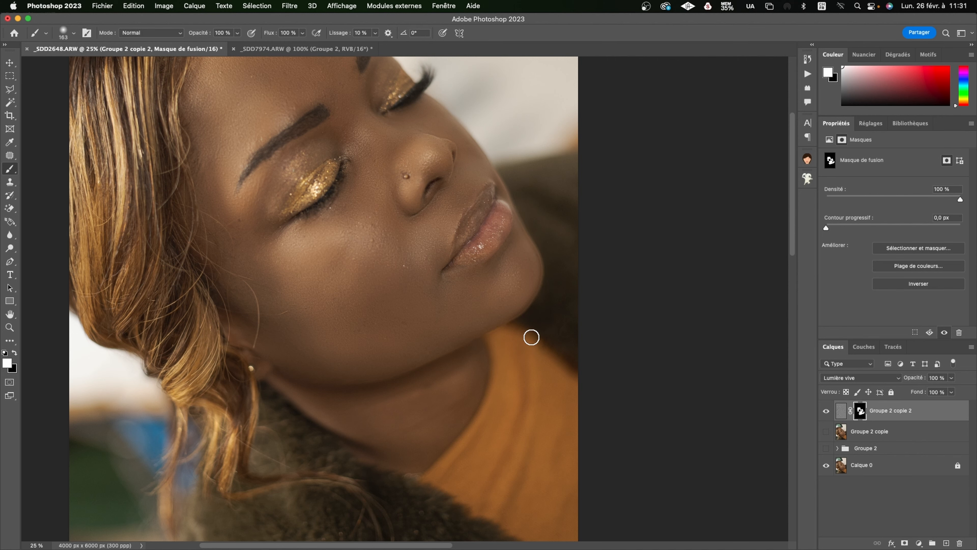
- Refine the mask along the chin, jaw and cheek by alternating black and white brush strokes
{"action": "key", "text": "super+plus"}
{"action": "left_click_drag", "start_coordinate": [578, 304], "coordinate": [382, 348]}
{"action": "key", "text": "x"}
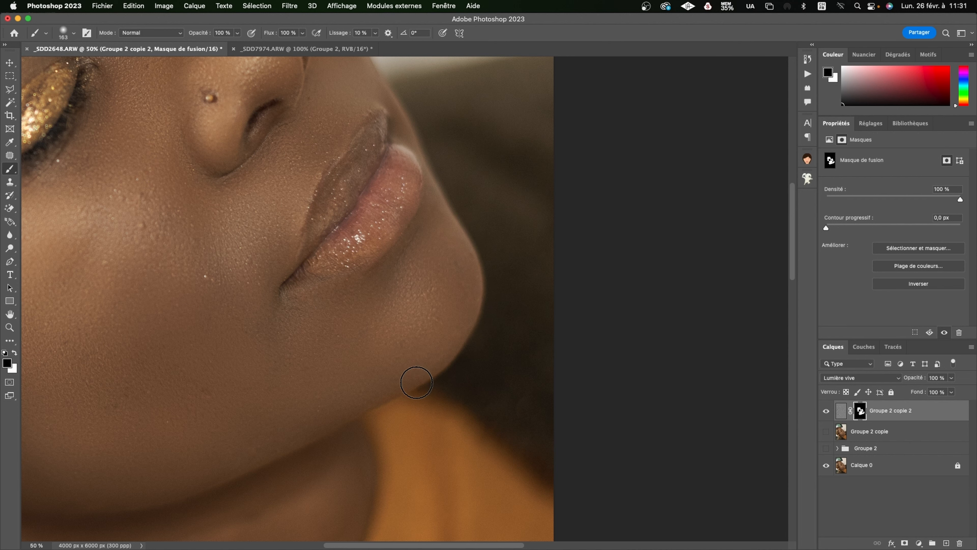
{"action": "left_click_drag", "start_coordinate": [241, 405], "coordinate": [385, 328]}
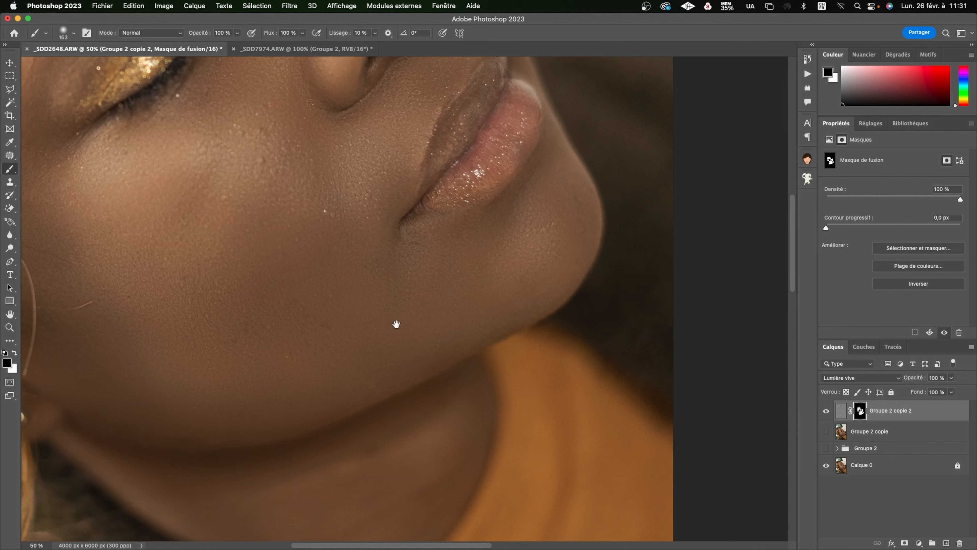
{"action": "left_click_drag", "start_coordinate": [188, 315], "coordinate": [350, 372]}
{"action": "key", "text": "x"}
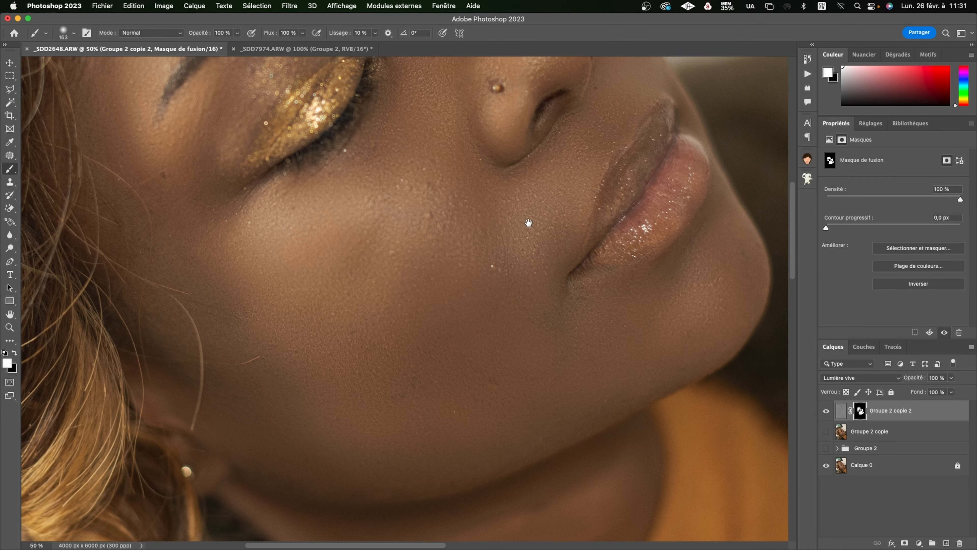
- Refine the mask over the forehead, temple and nose bridge with black and white strokes, keeping hair, brows and eyes sharp
{"action": "scroll", "coordinate": [531, 221], "scroll_direction": "up", "scroll_amount": 10}
{"action": "scroll", "coordinate": [437, 262], "scroll_direction": "up", "scroll_amount": 3}
{"action": "scroll", "coordinate": [574, 242], "scroll_direction": "up", "scroll_amount": 2}
{"action": "key", "text": "x"}
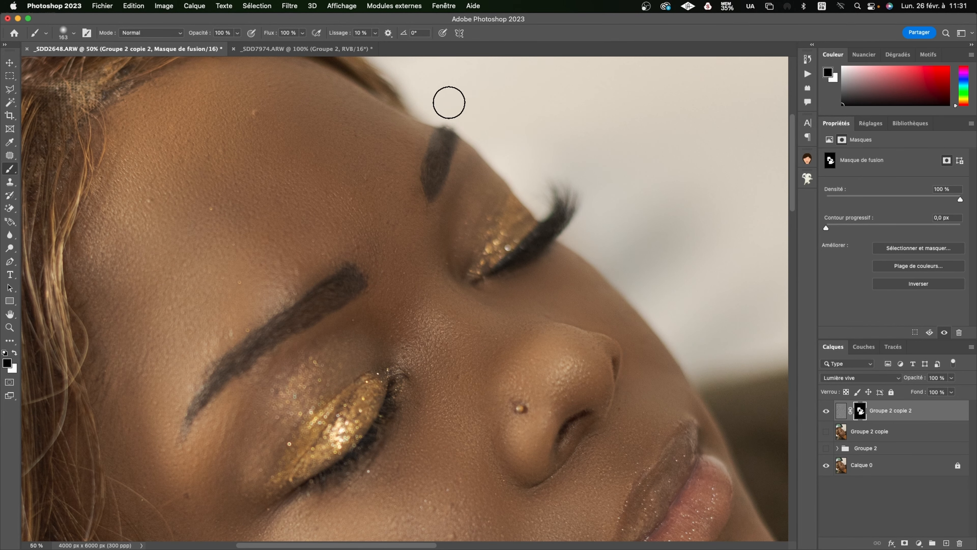
{"action": "left_click_drag", "start_coordinate": [312, 135], "coordinate": [393, 201]}
{"action": "key", "text": "x"}
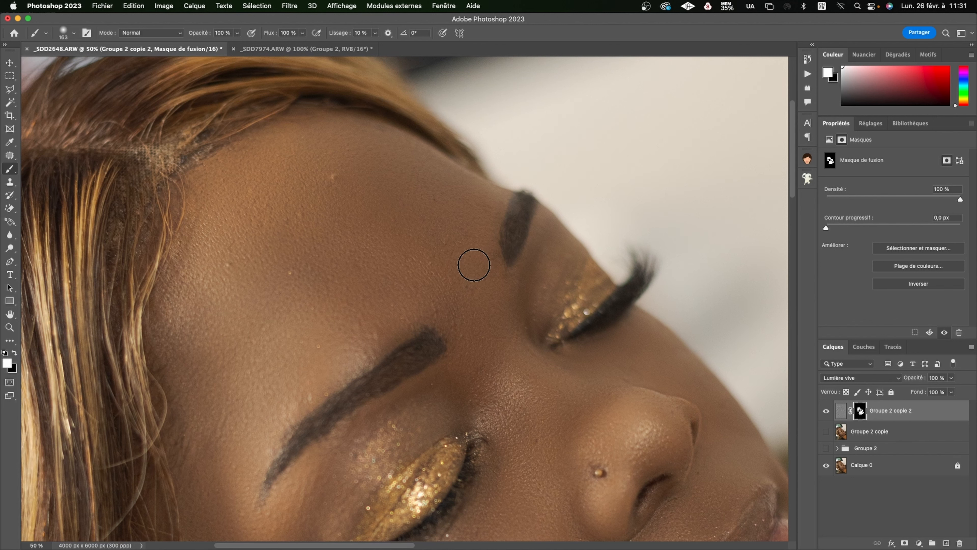
{"action": "left_click_drag", "start_coordinate": [334, 292], "coordinate": [342, 184]}
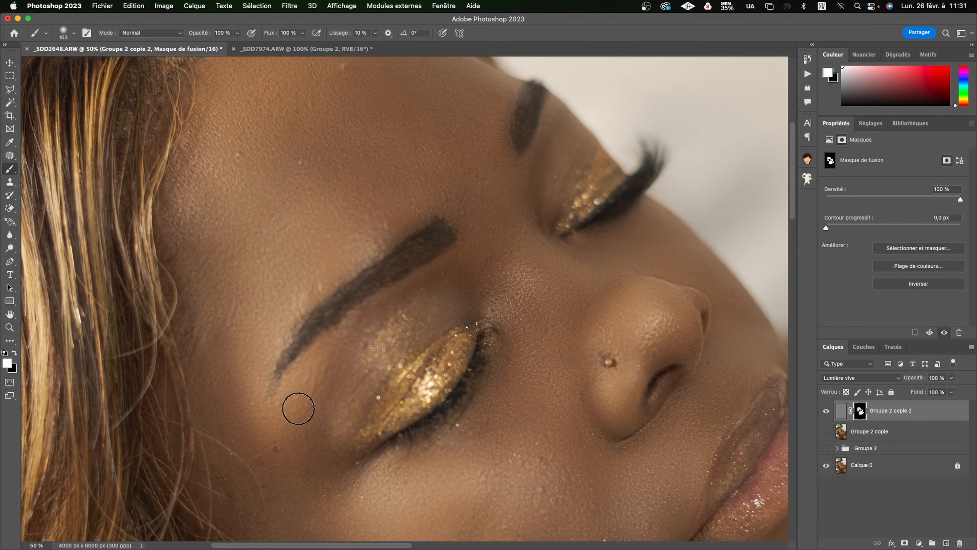
{"action": "left_click_drag", "start_coordinate": [298, 409], "coordinate": [273, 287]}
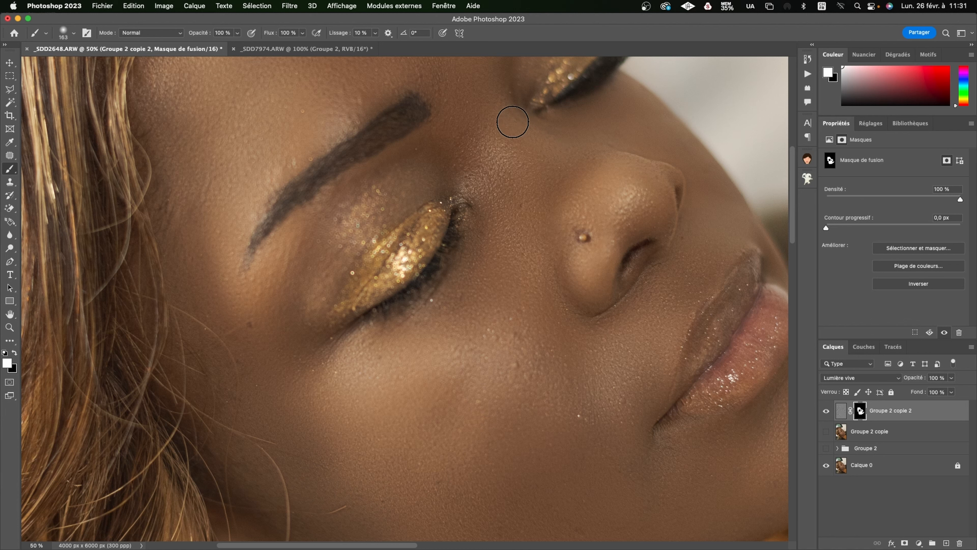
{"action": "key", "text": "x"}
{"action": "key", "text": "x"}
- Toggle the visibility of Groupe 2 copie 2 repeatedly to compare the portrait with and without skin smoothing
{"action": "key", "text": "super+minus"}
{"action": "key", "text": "super+minus"}
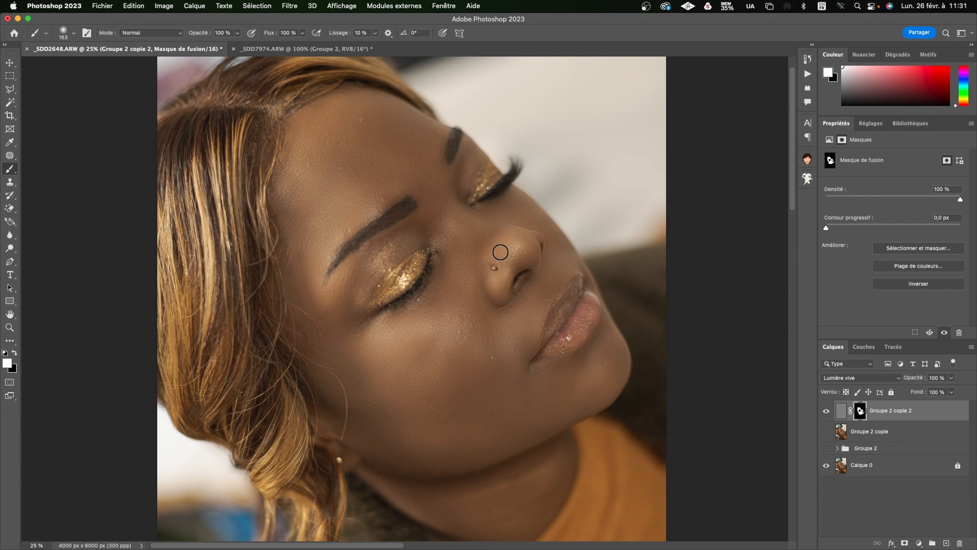
{"action": "left_click", "coordinate": [827, 412]}
{"action": "left_click", "coordinate": [827, 412]}
{"action": "left_click", "coordinate": [828, 412]}
{"action": "left_click", "coordinate": [827, 412]}
{"action": "left_click", "coordinate": [828, 412]}
{"action": "left_click", "coordinate": [827, 412]}
{"action": "left_click", "coordinate": [828, 412]}
{"action": "left_click", "coordinate": [827, 412]}
{"action": "left_click", "coordinate": [828, 412]}
{"action": "left_click", "coordinate": [827, 412]}
- Place the Groupe 2 copie 2 and Groupe 2 copie layers together in a new group
{"action": "key", "text": "super+plus"}
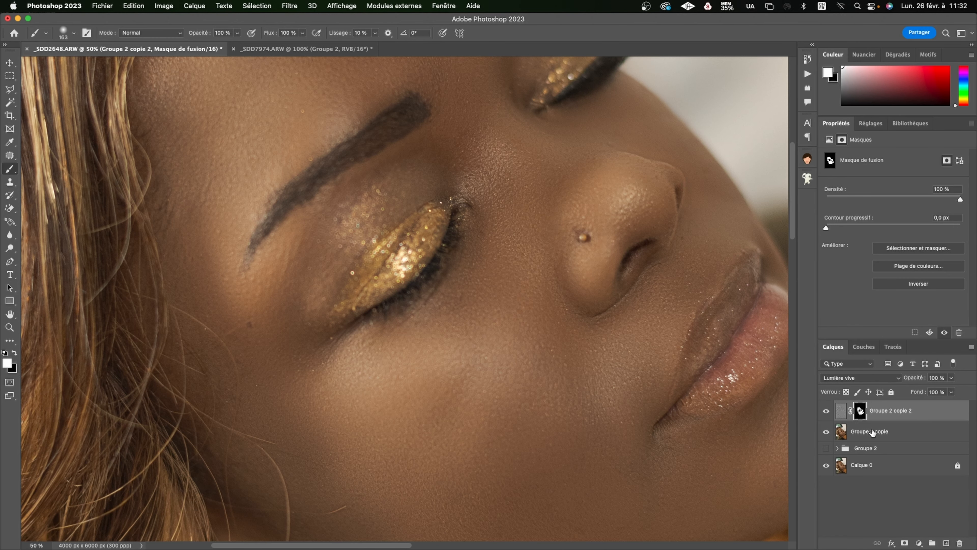
{"action": "left_click", "coordinate": [945, 432], "text": "shift"}
{"action": "left_click", "coordinate": [931, 543]}
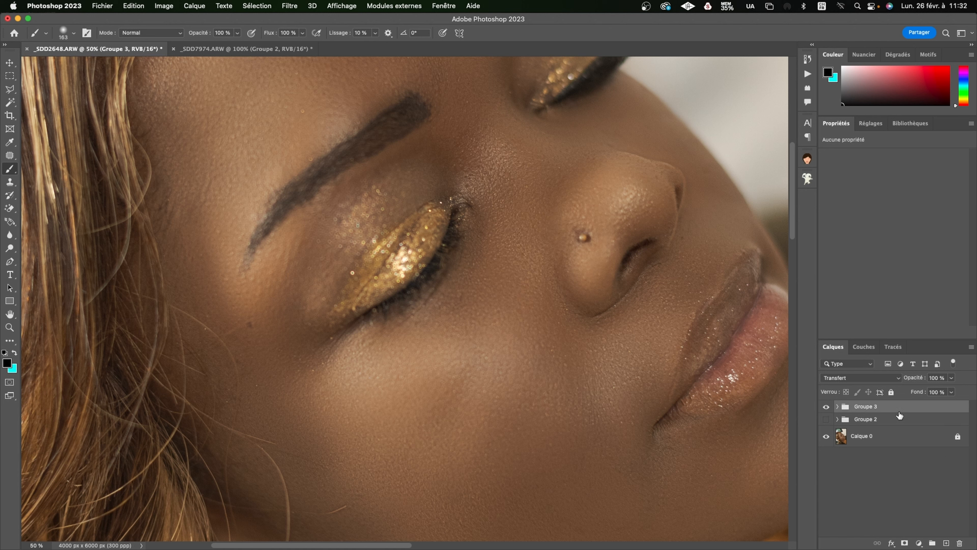
- Duplicate Groupe 3, merge the copy into a single layer and toggle that layer's visibility
{"action": "key", "text": "super+j"}
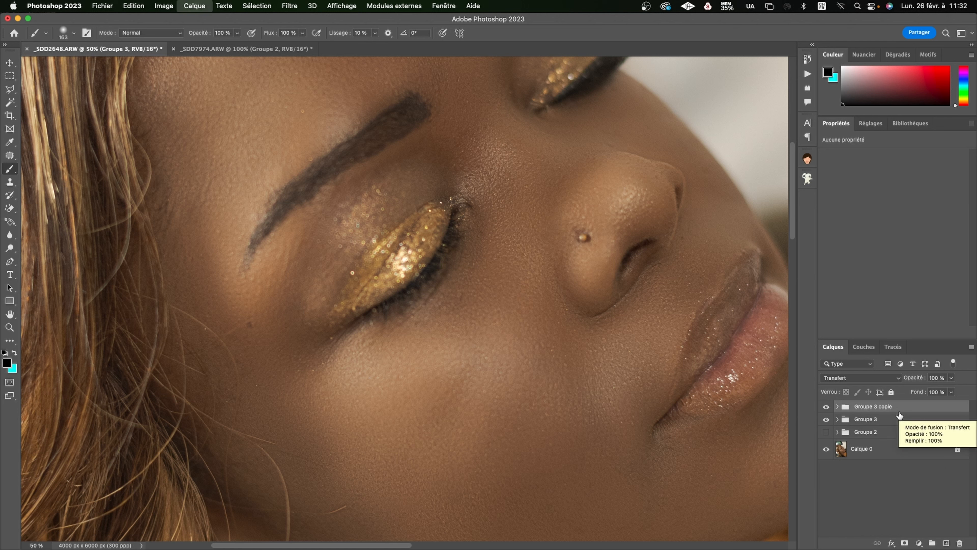
{"action": "key", "text": "super+e"}
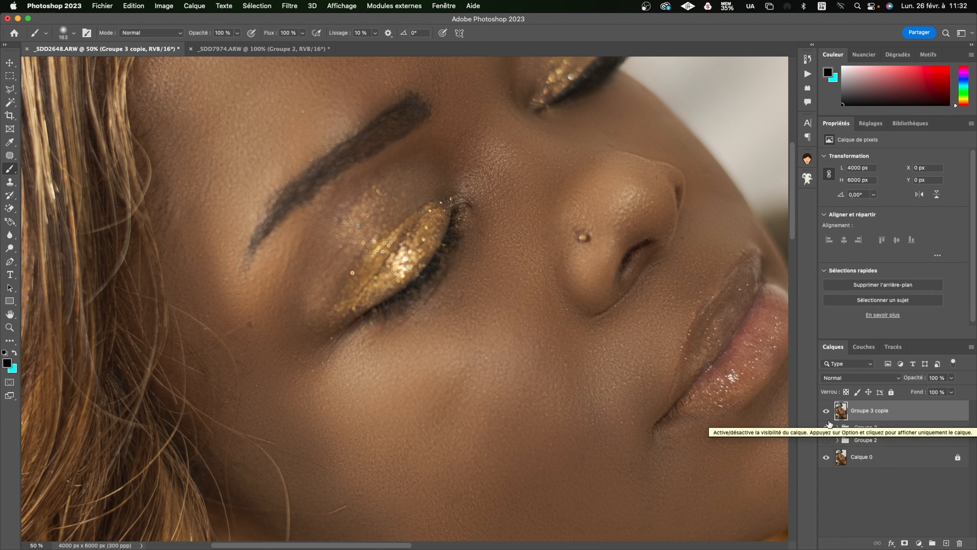
{"action": "left_click", "coordinate": [826, 411]}
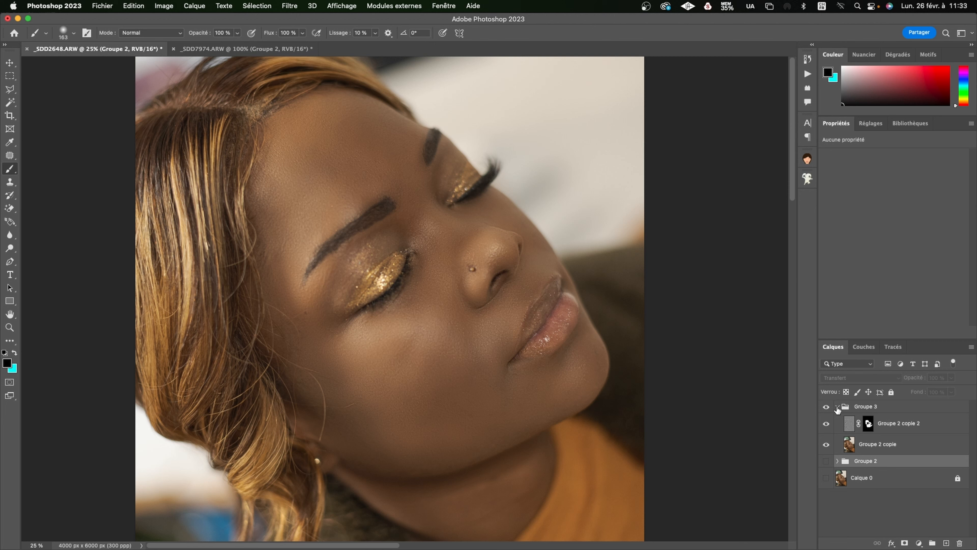
- Collapse Groupe 3, show Calque 0 and toggle Groupe 3's visibility to compare the portrait before and after retouching
{"action": "left_click", "coordinate": [837, 407]}
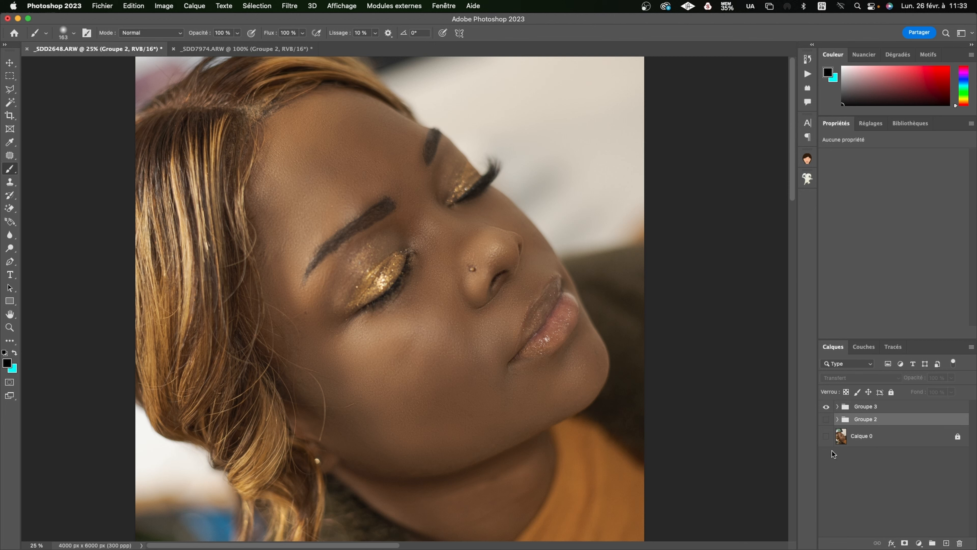
{"action": "left_click", "coordinate": [826, 407]}
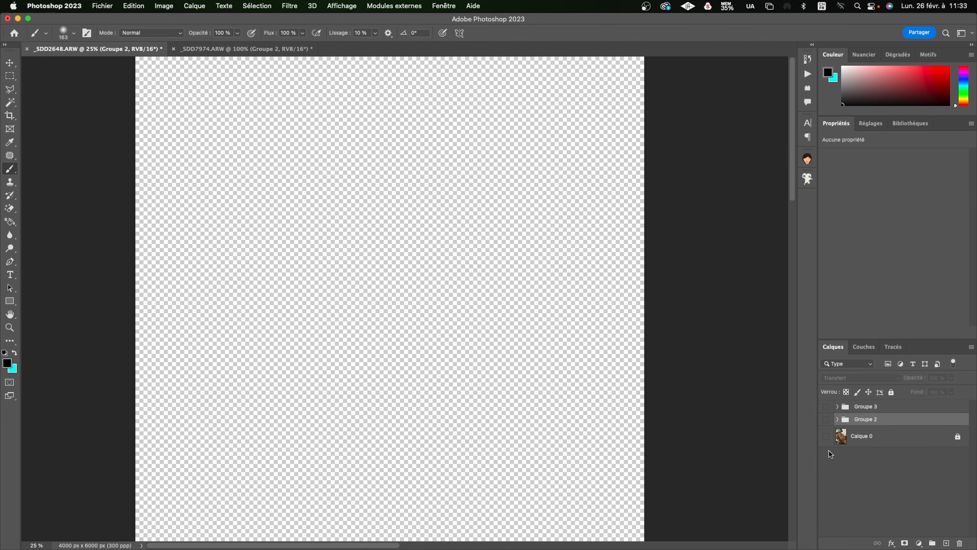
{"action": "left_click", "coordinate": [827, 436]}
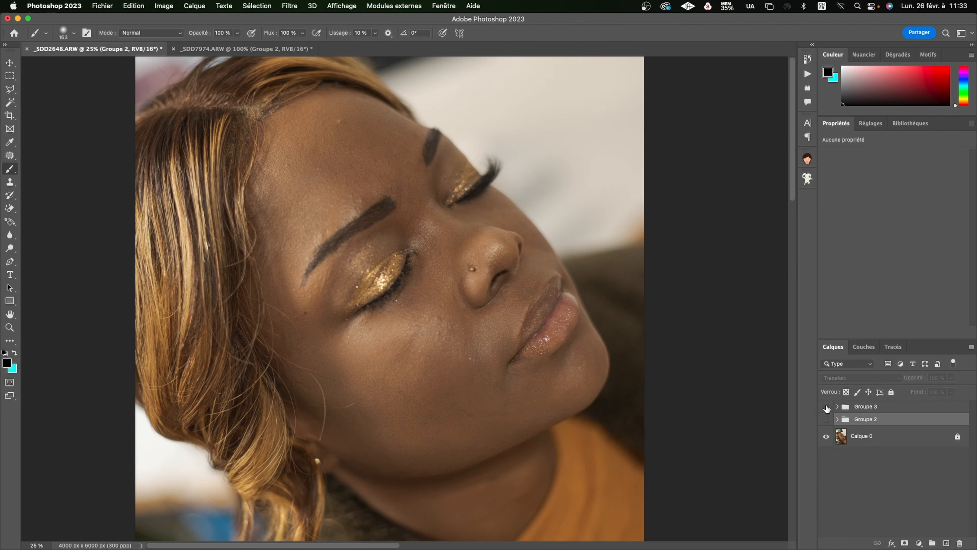
{"action": "left_click", "coordinate": [827, 408]}
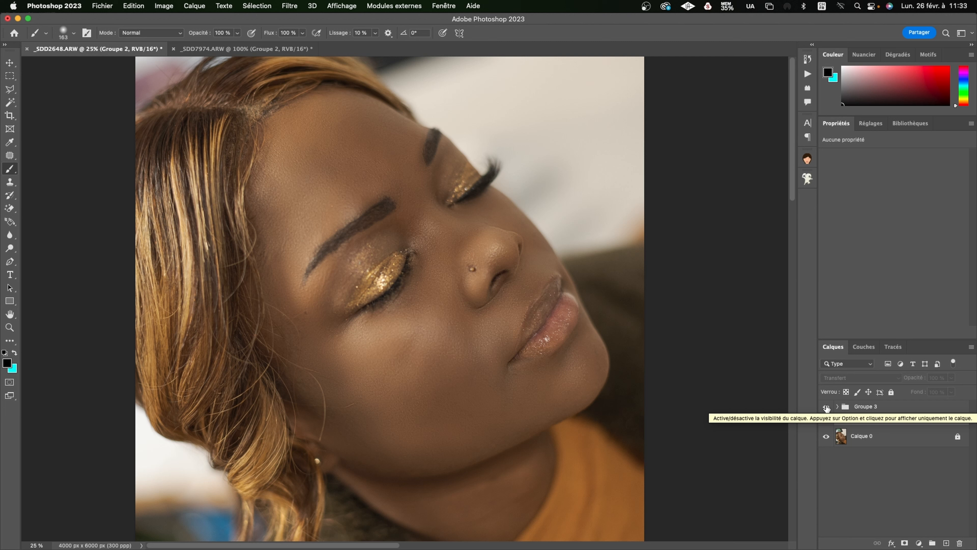
{"action": "left_click", "coordinate": [827, 407]}
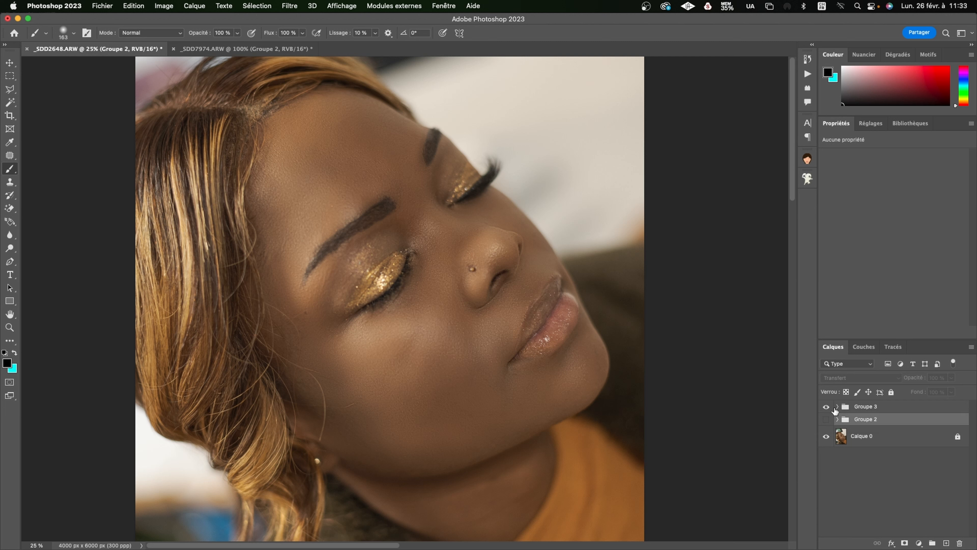
- Expand Groupe 3 and paint the Groupe 2 copie 2 mask entirely black over the face with a 495 px brush
{"action": "left_click", "coordinate": [839, 407]}
{"action": "left_click", "coordinate": [867, 424]}
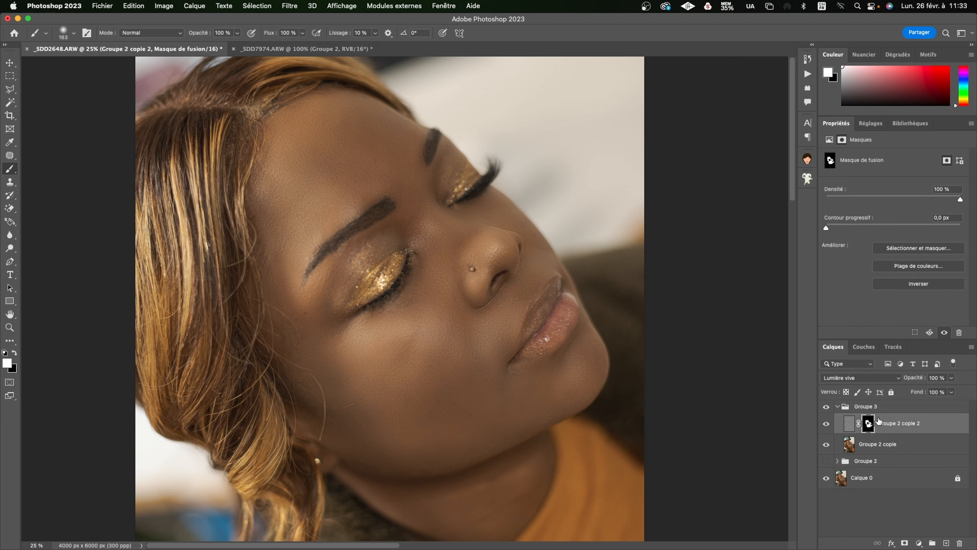
{"action": "key", "text": "x"}
{"action": "left_click", "coordinate": [66, 37]}
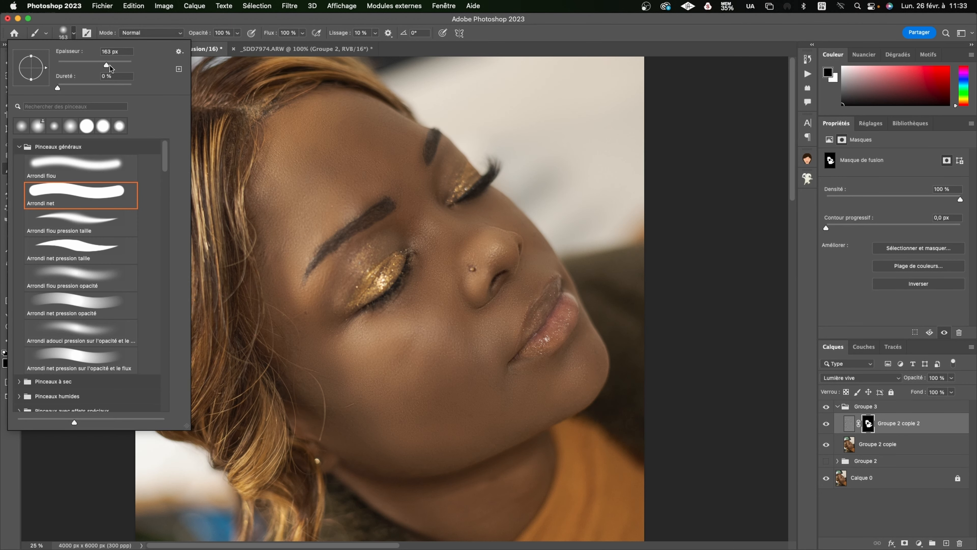
{"action": "left_click", "coordinate": [320, 135]}
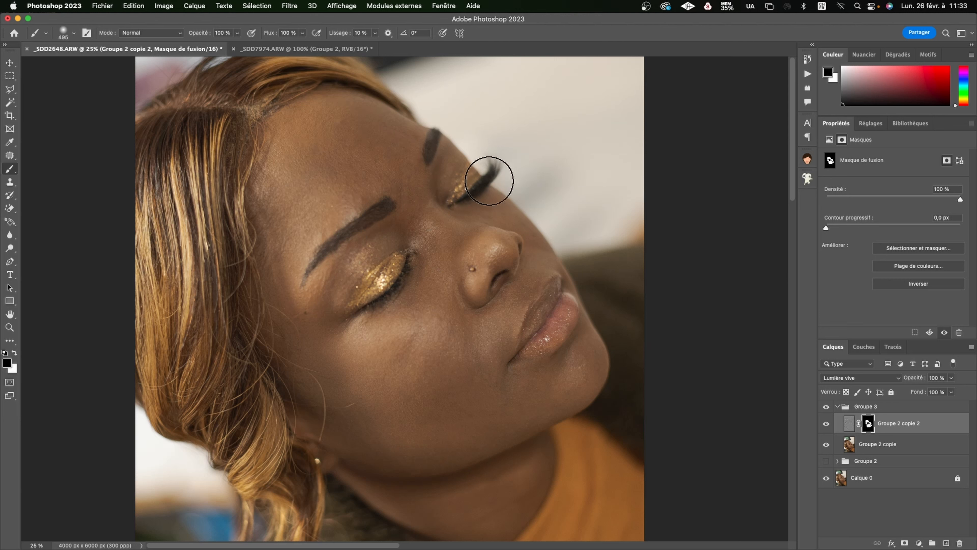
{"action": "key", "text": "super+z"}
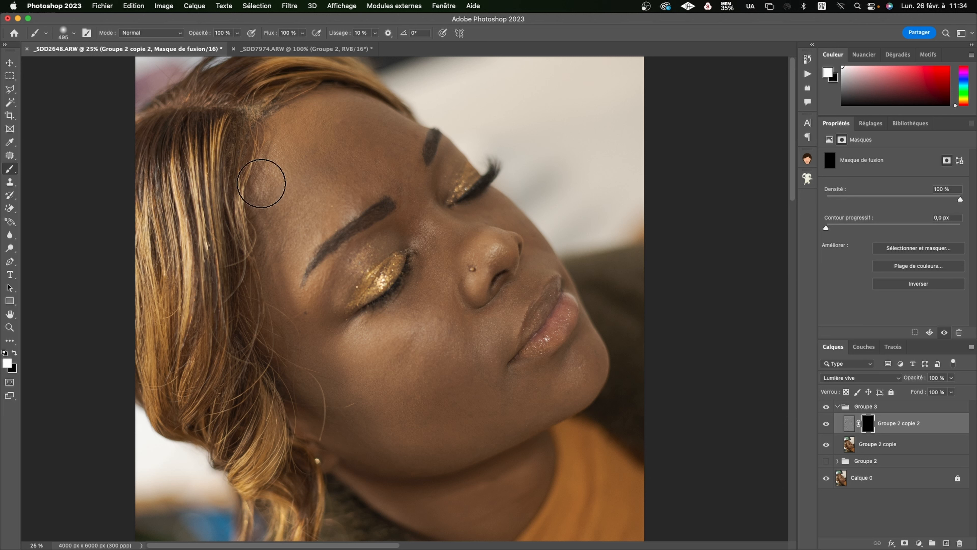
- Set the brush opacity to 42% and paint white over the broad skin areas of the face on the Groupe 2 copie 2 mask
{"action": "key", "text": "x"}
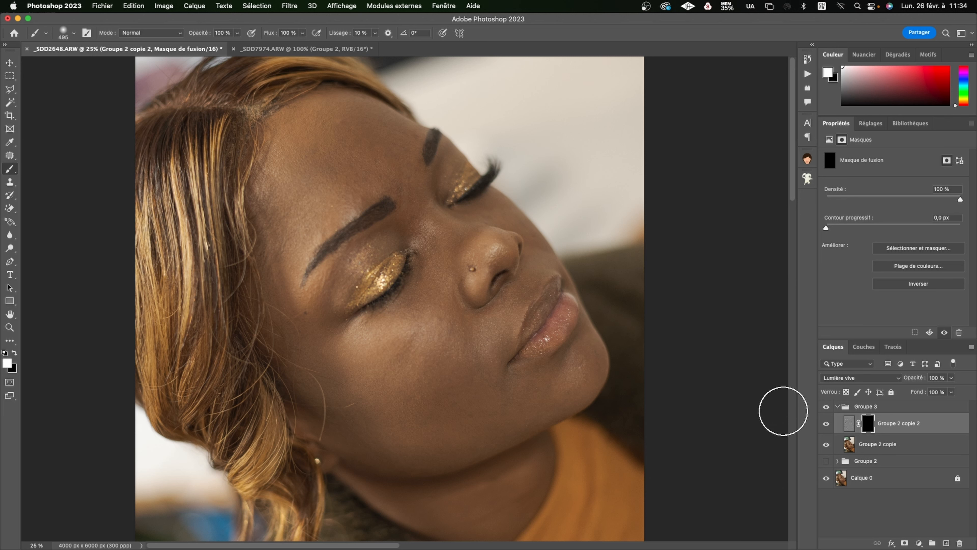
{"action": "left_click", "coordinate": [238, 34]}
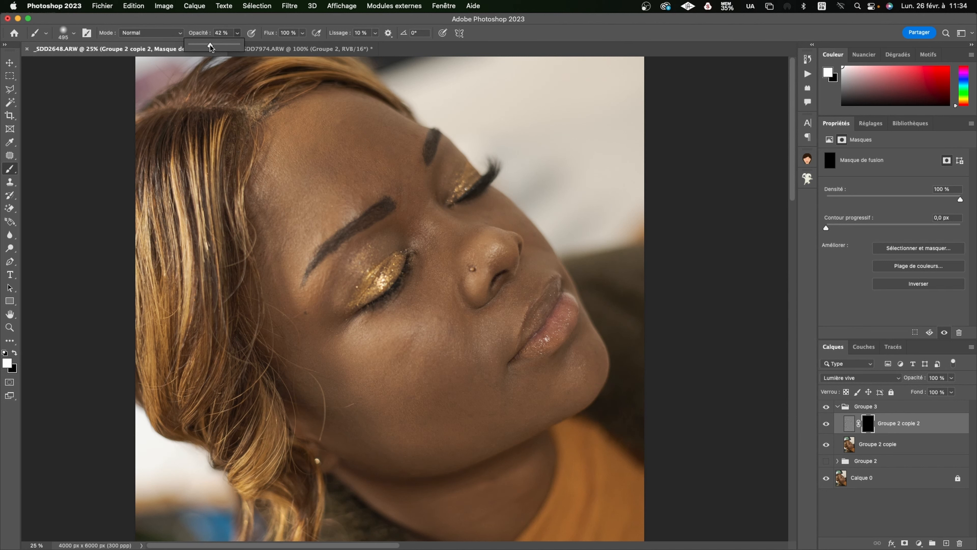
{"action": "mouse_move", "coordinate": [368, 149]}
{"action": "left_mouse_down"}
{"action": "mouse_move", "coordinate": [307, 172]}
{"action": "mouse_move", "coordinate": [306, 190]}
{"action": "mouse_move", "coordinate": [320, 125]}
{"action": "mouse_move", "coordinate": [367, 130]}
{"action": "mouse_move", "coordinate": [393, 161]}
{"action": "mouse_move", "coordinate": [317, 208]}
{"action": "mouse_move", "coordinate": [362, 173]}
{"action": "mouse_move", "coordinate": [394, 181]}
{"action": "mouse_move", "coordinate": [433, 215]}
{"action": "mouse_move", "coordinate": [450, 266]}
{"action": "mouse_move", "coordinate": [437, 327]}
{"action": "mouse_move", "coordinate": [410, 368]}
{"action": "mouse_move", "coordinate": [421, 335]}
{"action": "mouse_move", "coordinate": [378, 362]}
{"action": "mouse_move", "coordinate": [455, 390]}
{"action": "mouse_move", "coordinate": [456, 343]}
{"action": "mouse_move", "coordinate": [485, 353]}
{"action": "mouse_move", "coordinate": [486, 405]}
{"action": "mouse_move", "coordinate": [545, 395]}
{"action": "mouse_move", "coordinate": [430, 451]}
{"action": "mouse_move", "coordinate": [391, 447]}
{"action": "mouse_move", "coordinate": [367, 392]}
{"action": "mouse_move", "coordinate": [395, 403]}
{"action": "mouse_move", "coordinate": [336, 371]}
{"action": "mouse_move", "coordinate": [315, 315]}
{"action": "mouse_move", "coordinate": [324, 335]}
{"action": "mouse_move", "coordinate": [405, 355]}
{"action": "mouse_move", "coordinate": [443, 321]}
{"action": "mouse_move", "coordinate": [479, 342]}
{"action": "mouse_move", "coordinate": [485, 330]}
{"action": "mouse_move", "coordinate": [450, 308]}
{"action": "mouse_move", "coordinate": [446, 262]}
{"action": "mouse_move", "coordinate": [410, 187]}
{"action": "mouse_move", "coordinate": [381, 166]}
{"action": "mouse_move", "coordinate": [324, 191]}
{"action": "mouse_move", "coordinate": [298, 228]}
{"action": "mouse_move", "coordinate": [285, 208]}
{"action": "mouse_move", "coordinate": [285, 152]}
{"action": "mouse_move", "coordinate": [321, 120]}
{"action": "mouse_move", "coordinate": [382, 165]}
{"action": "mouse_move", "coordinate": [402, 204]}
{"action": "mouse_move", "coordinate": [454, 218]}
{"action": "left_mouse_up"}
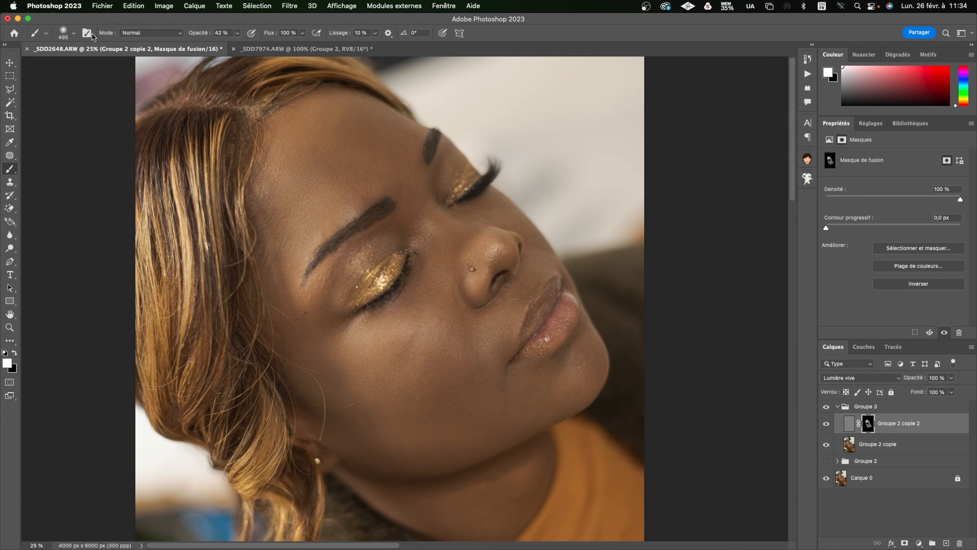
- Build up the smoothing mask over the finer areas of the face with white strokes, using a 193 px and a 234 px brush
{"action": "left_click", "coordinate": [69, 34]}
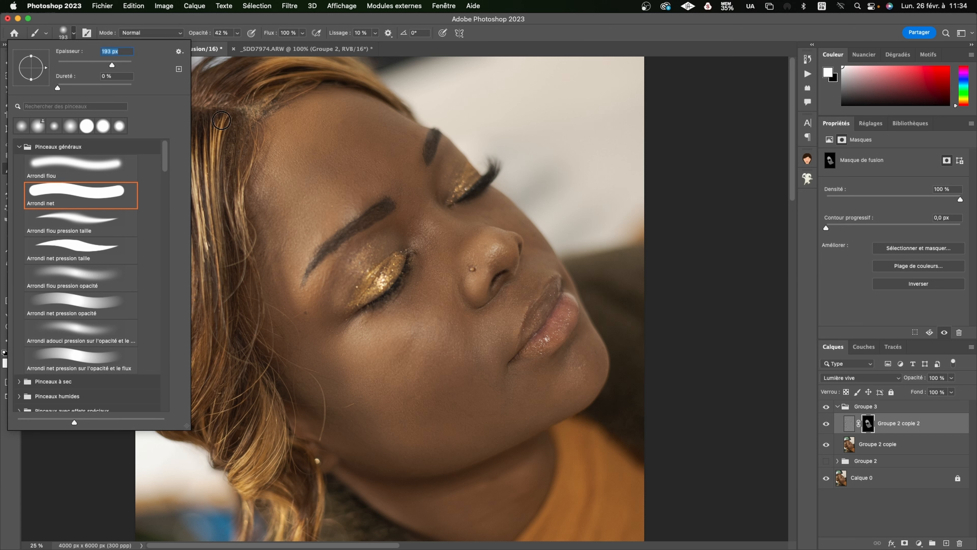
{"action": "left_click_drag", "start_coordinate": [470, 216], "coordinate": [495, 217]}
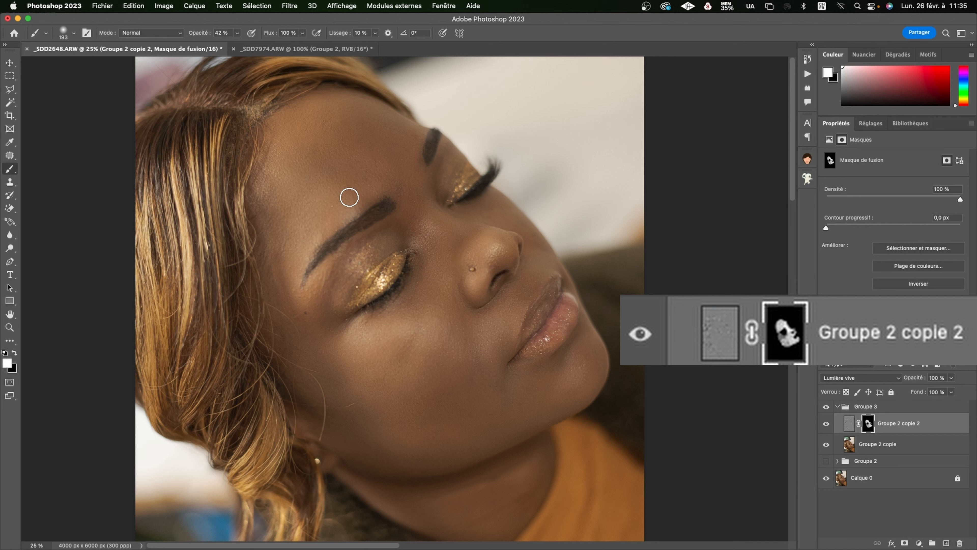
{"action": "left_click", "coordinate": [64, 33]}
{"action": "left_click", "coordinate": [114, 66]}
{"action": "left_click", "coordinate": [327, 135]}
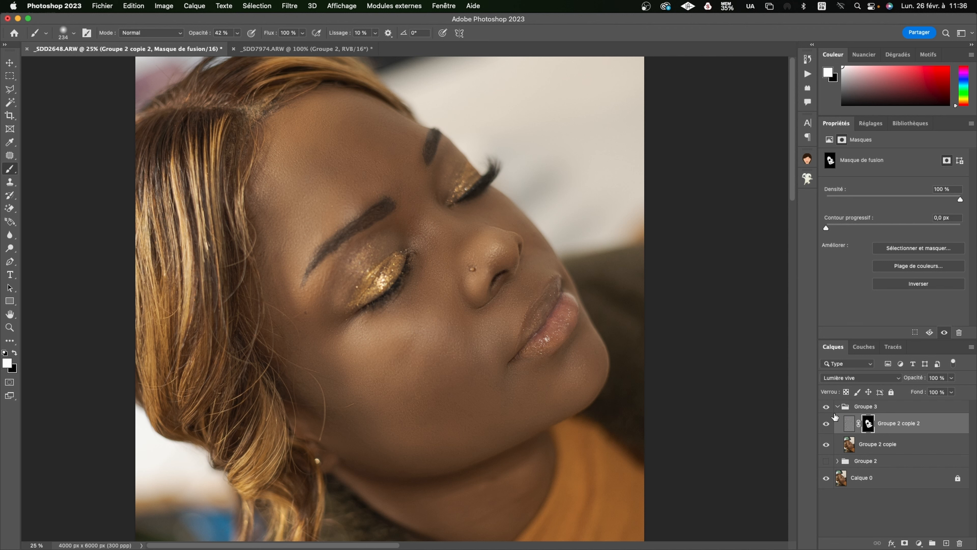
- Collapse Groupe 3 and toggle its visibility at 25% and 12.5% zoom to compare the portrait before and after smoothing
{"action": "left_click", "coordinate": [838, 407]}
{"action": "left_click", "coordinate": [827, 407]}
{"action": "left_click", "coordinate": [827, 407]}
{"action": "left_click", "coordinate": [827, 407]}
{"action": "left_click", "coordinate": [826, 407]}
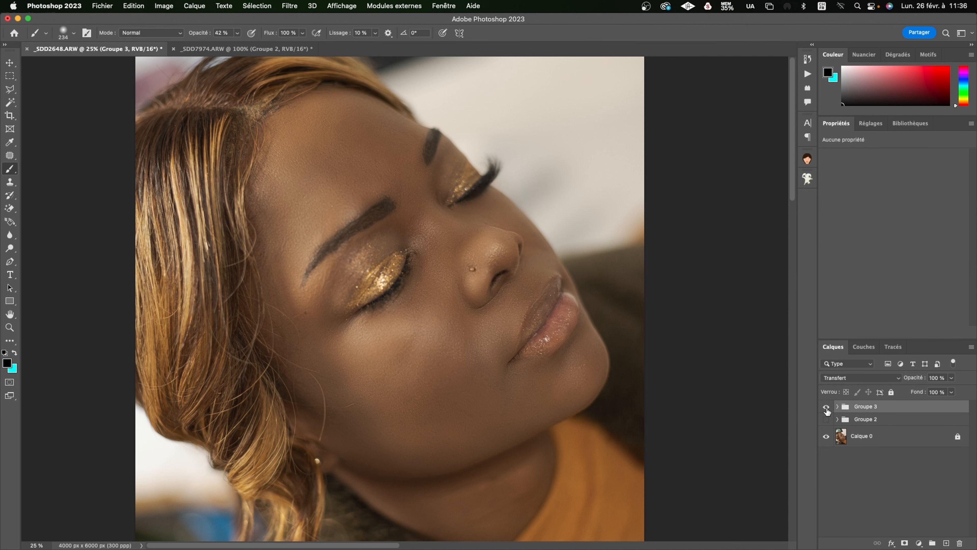
{"action": "left_click", "coordinate": [827, 407]}
{"action": "left_click", "coordinate": [826, 408]}
{"action": "key", "text": "super+minus"}
{"action": "left_click", "coordinate": [827, 407]}
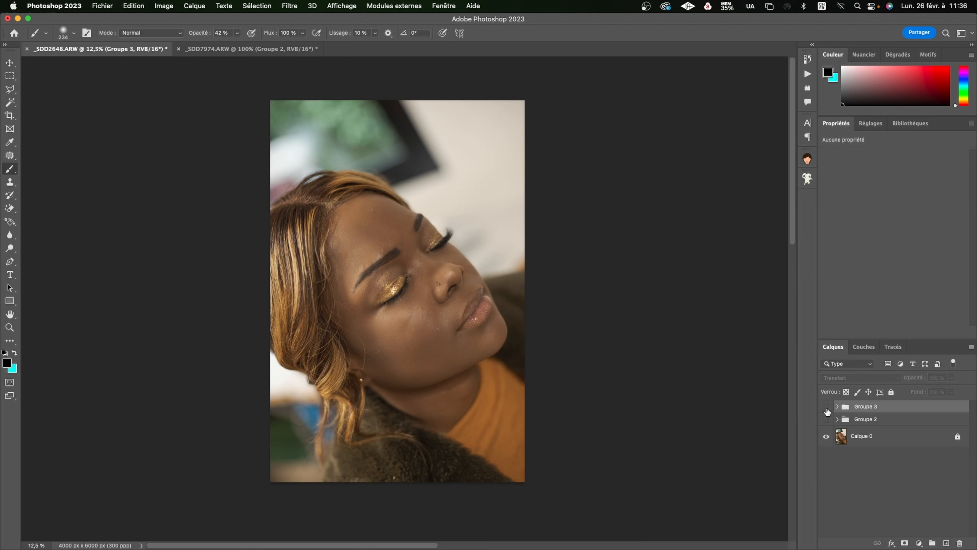
{"action": "left_click", "coordinate": [826, 407]}
{"action": "key", "text": "super+plus"}
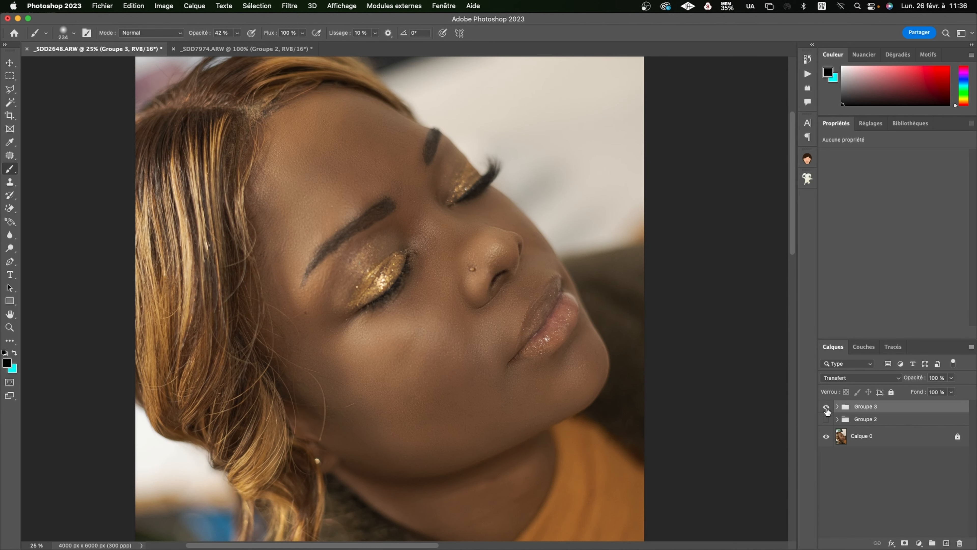